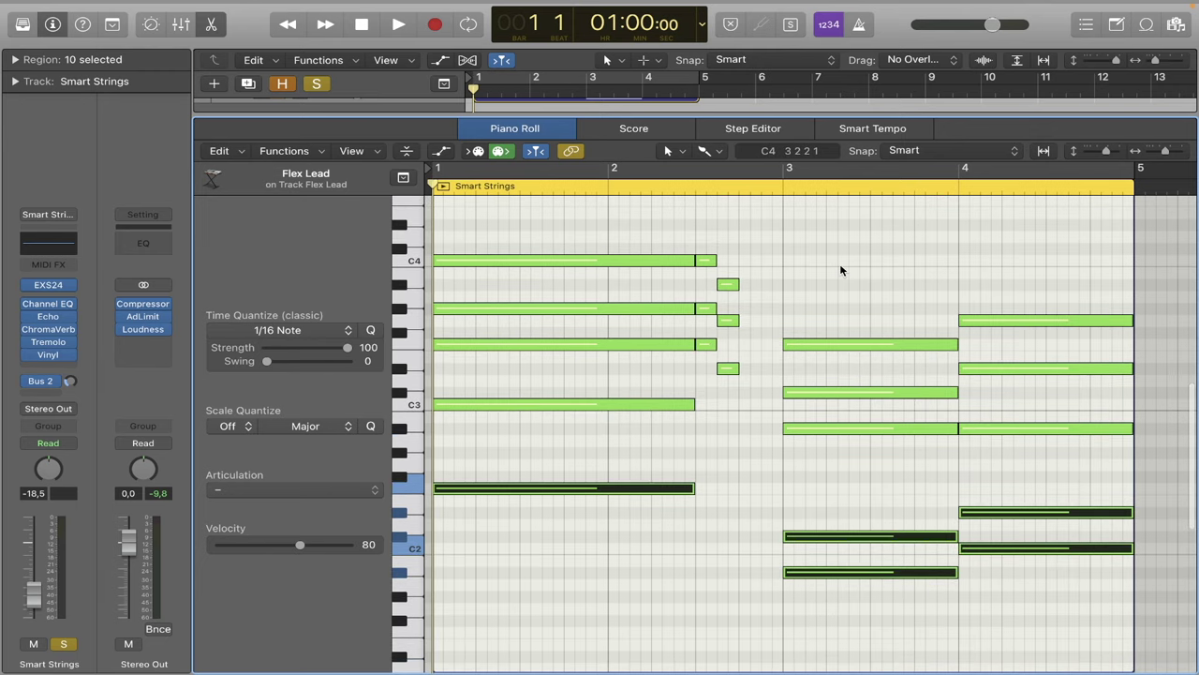
Remove the solo from the tracks above Smart Strings and inspect the Smart Strings channel's Tremolo plug-in and Bus 2 send
key("p")
left_click_drag(278, 197, 278, 124)
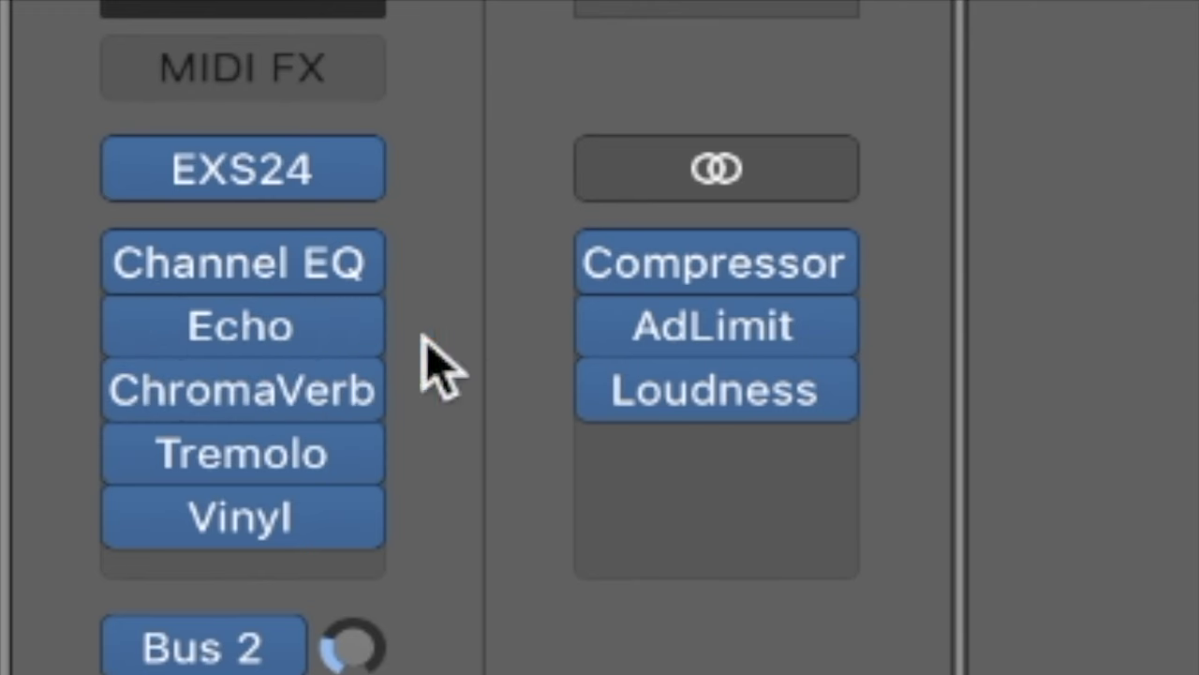
left_click(260, 451)
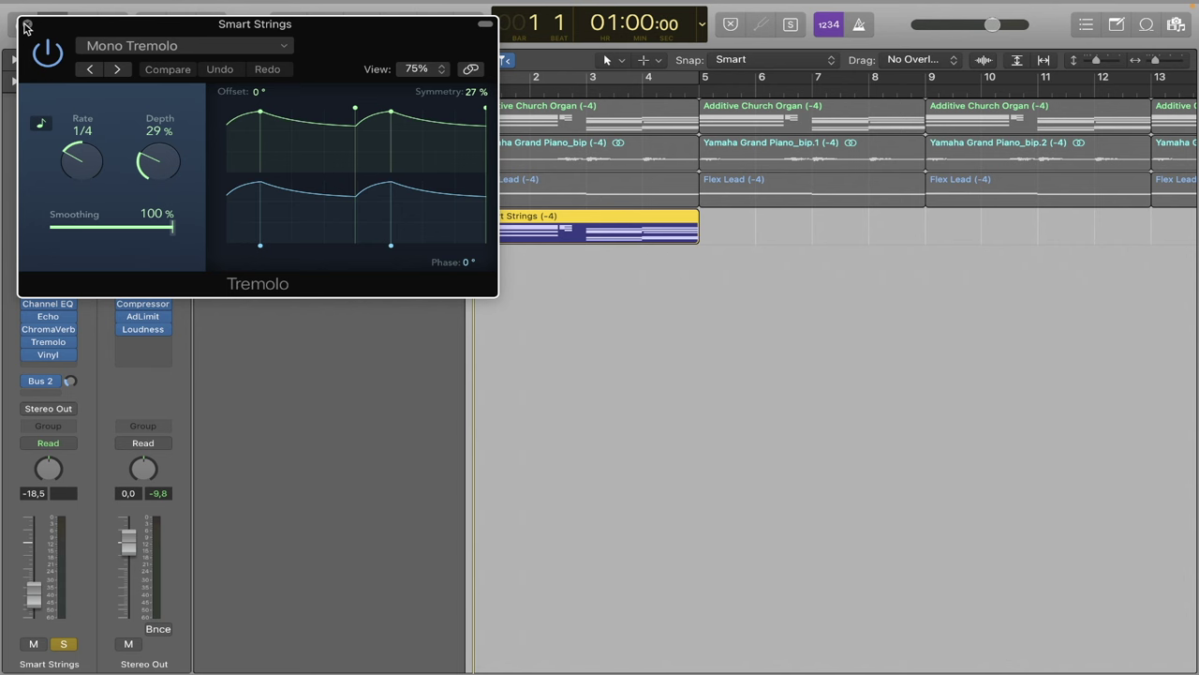
left_click(27, 24)
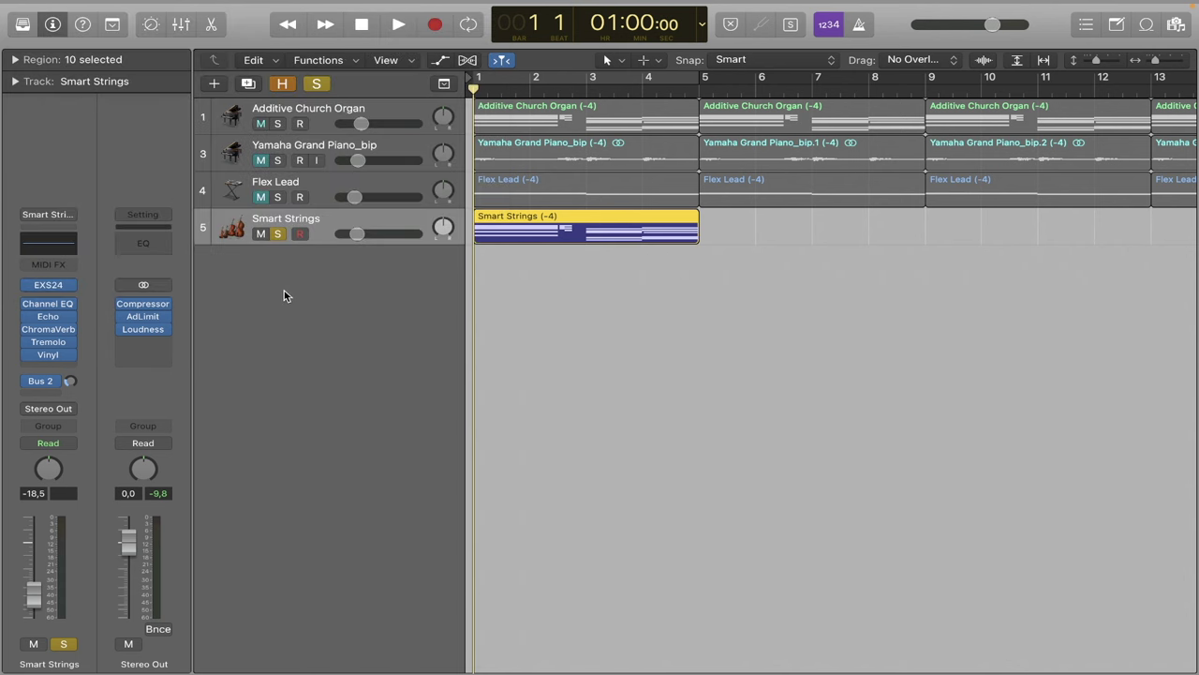
double_click(47, 379)
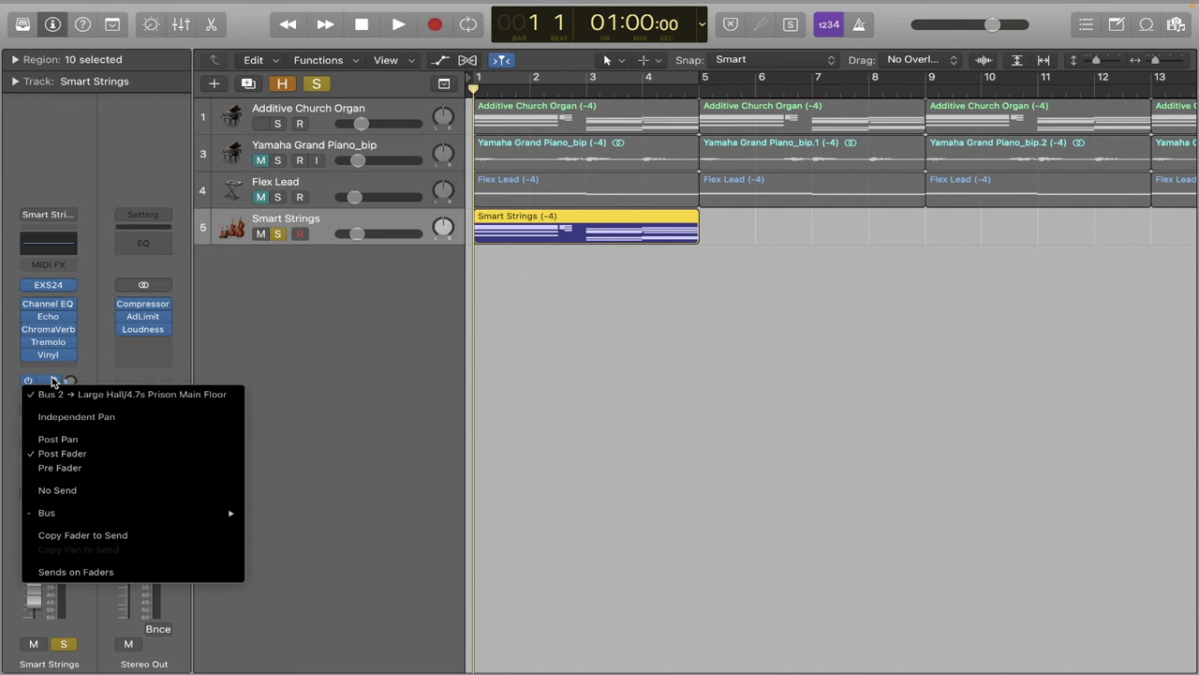
Open the Smart Strings region in the Piano Roll and play it from bar 1
double_click(592, 221)
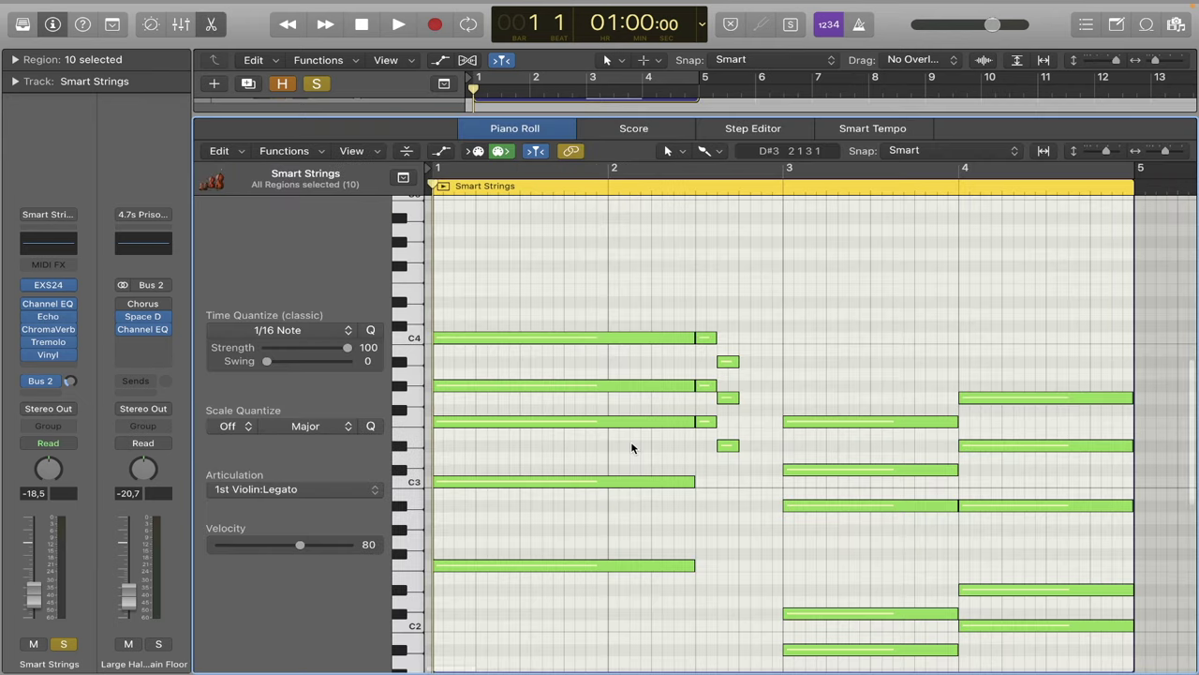
key("space")
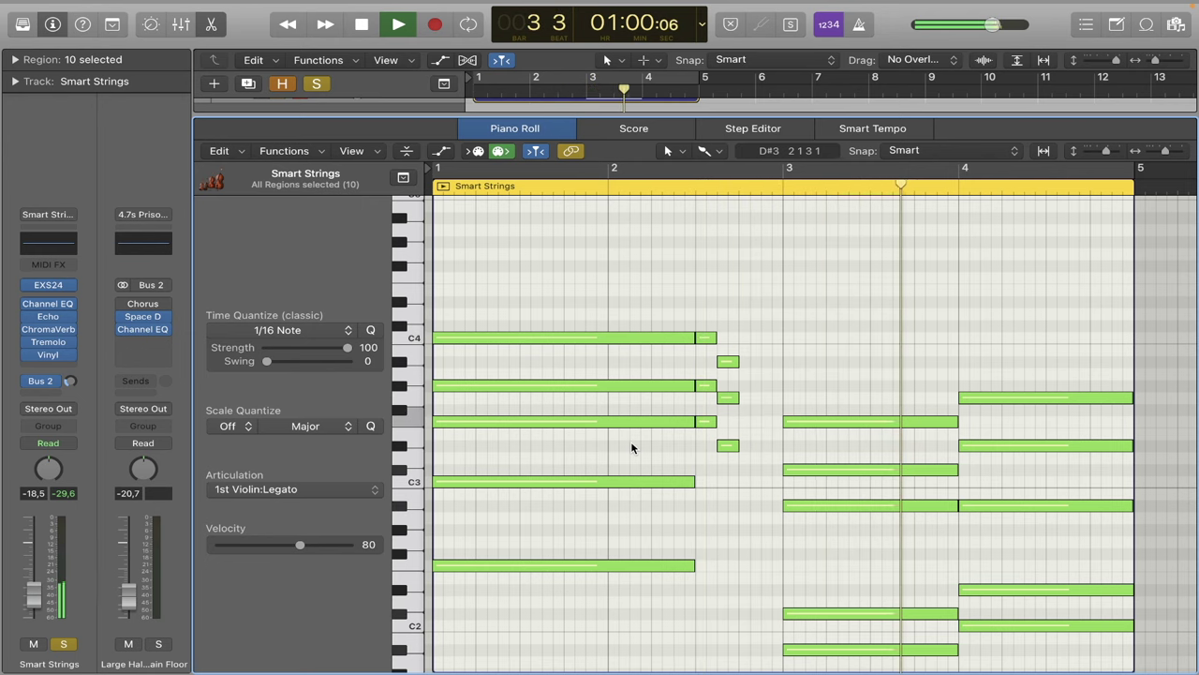
key("space")
Audition the long and short C4 notes in the Smart Strings region and replay the region from bar 2
left_click(630, 338)
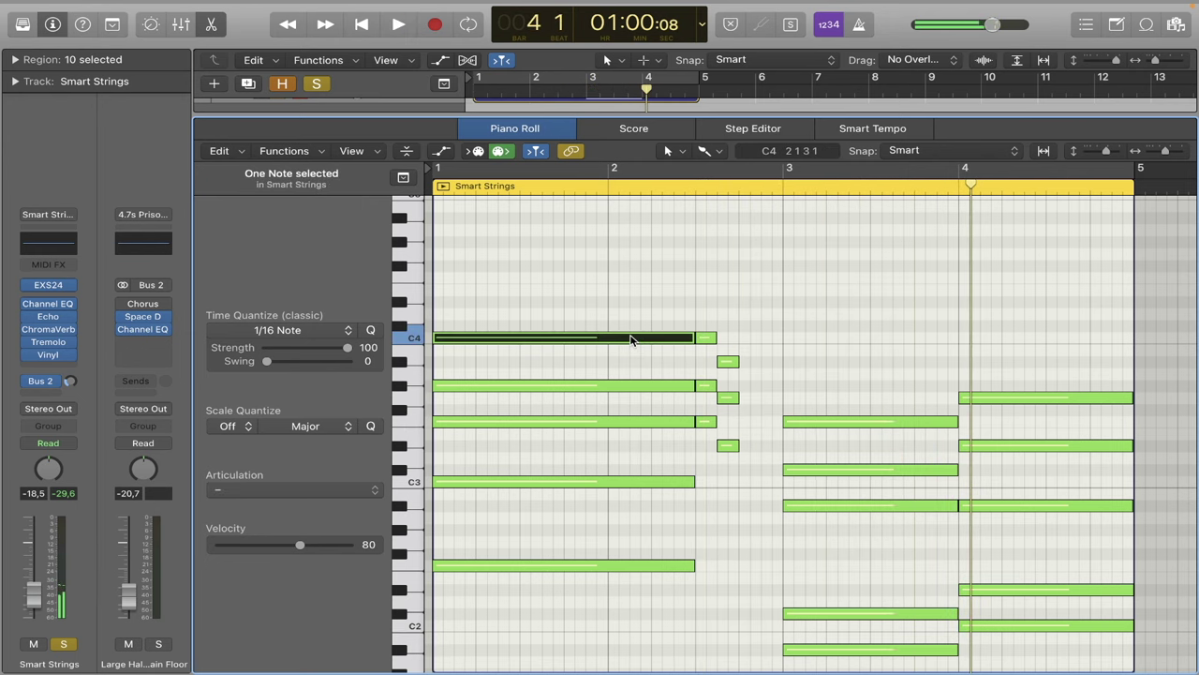
left_click(710, 336)
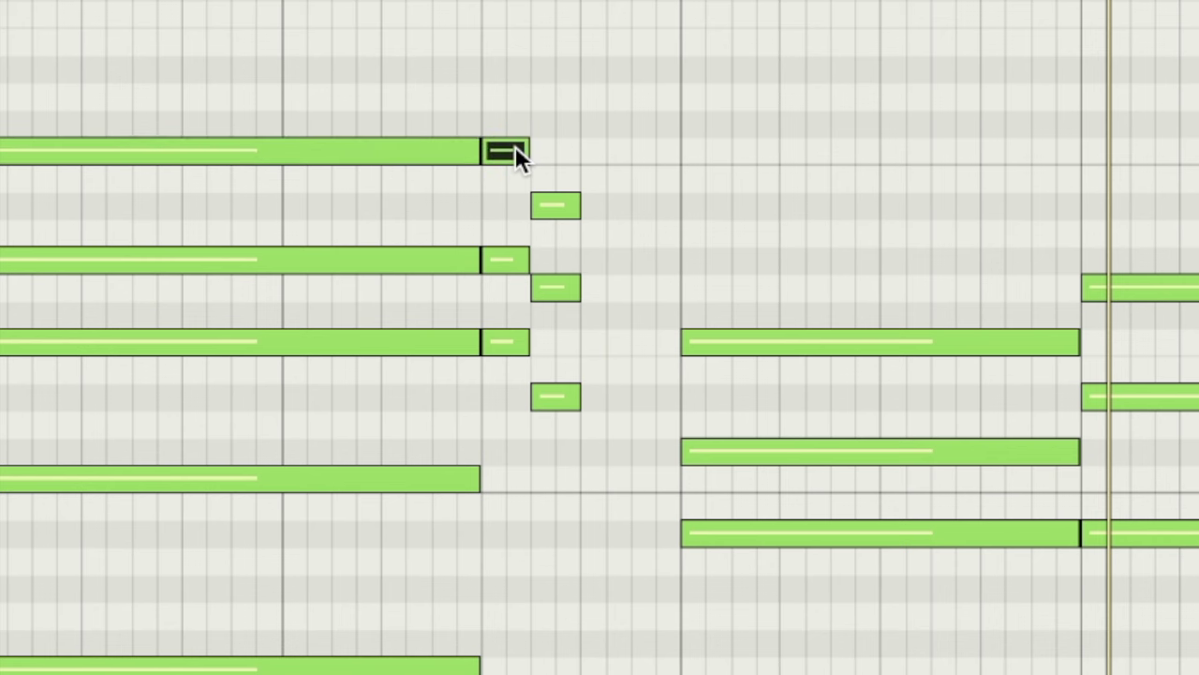
left_click(741, 105)
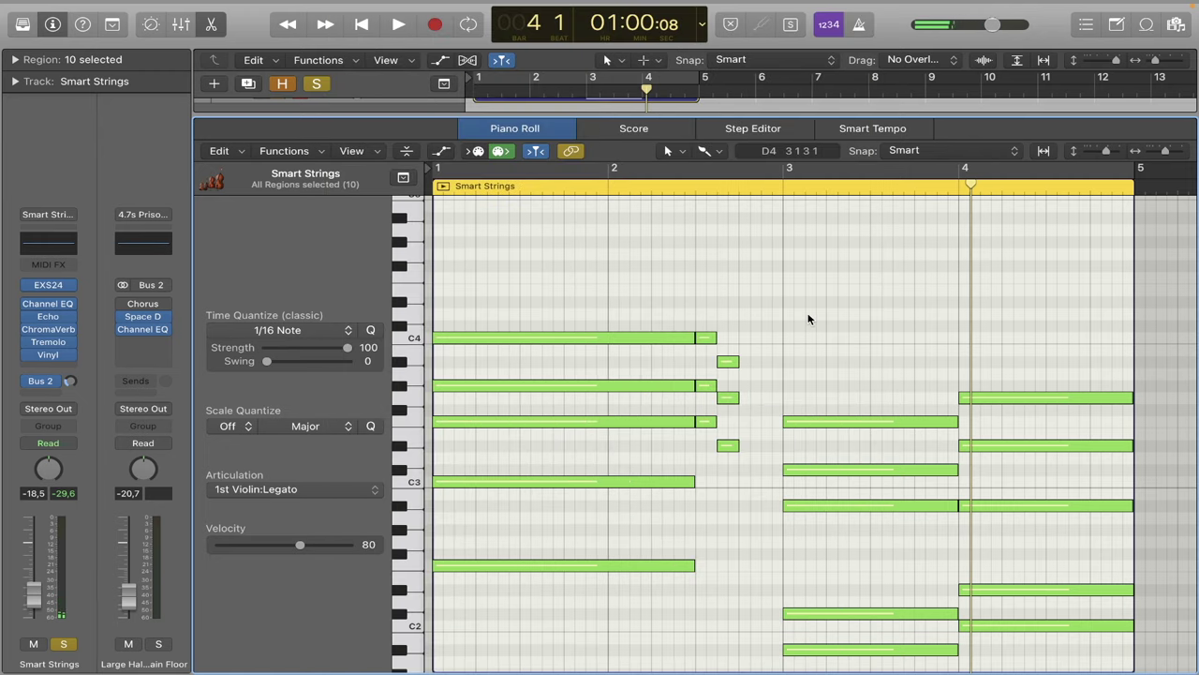
left_click(614, 175)
key("space")
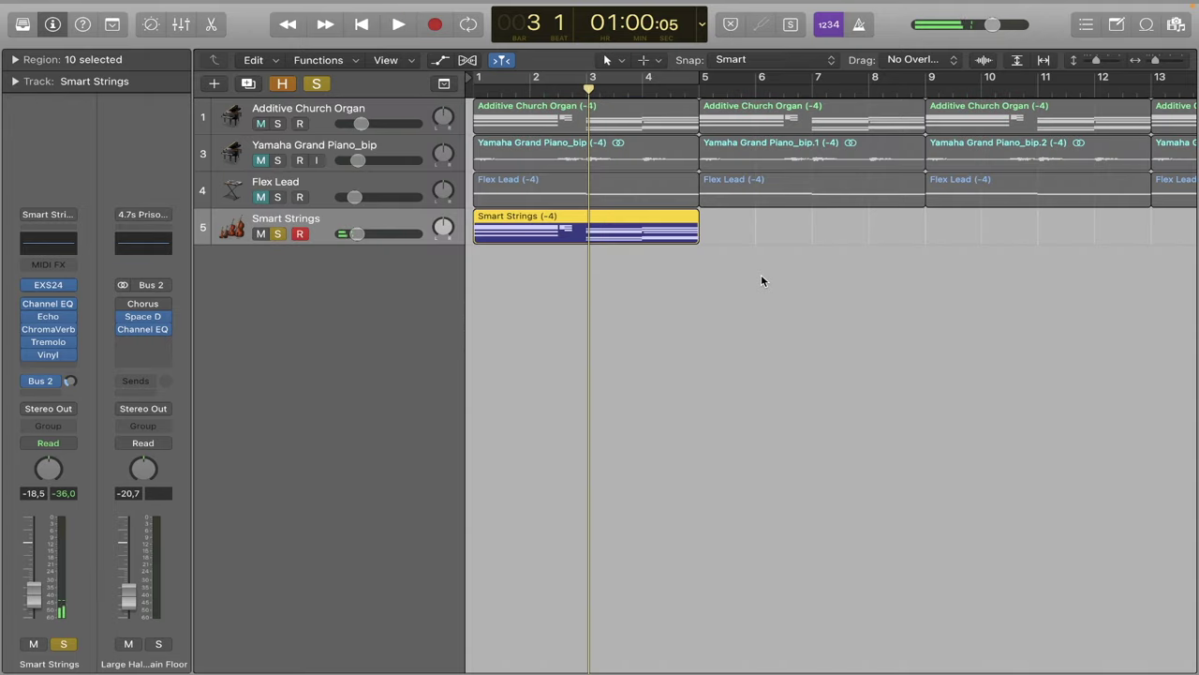
Leave only Dark And Deep Bass soloed, open its region in the Piano Roll and play it from bar 17
key("h")
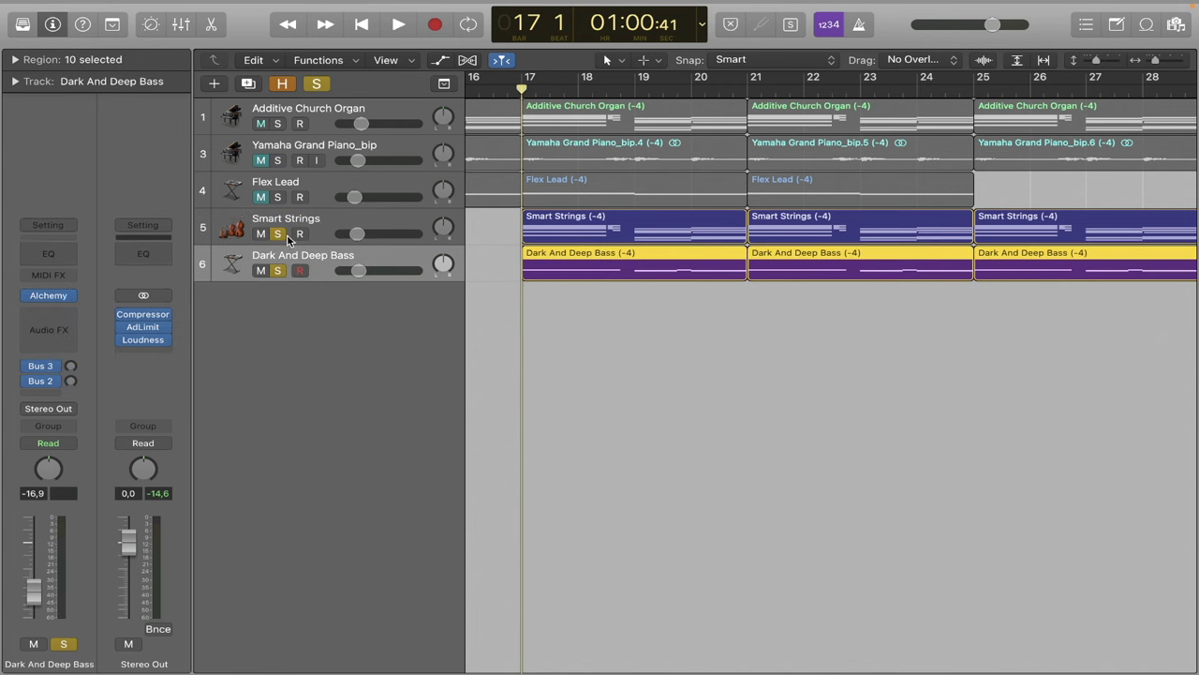
left_click(278, 234)
double_click(634, 259)
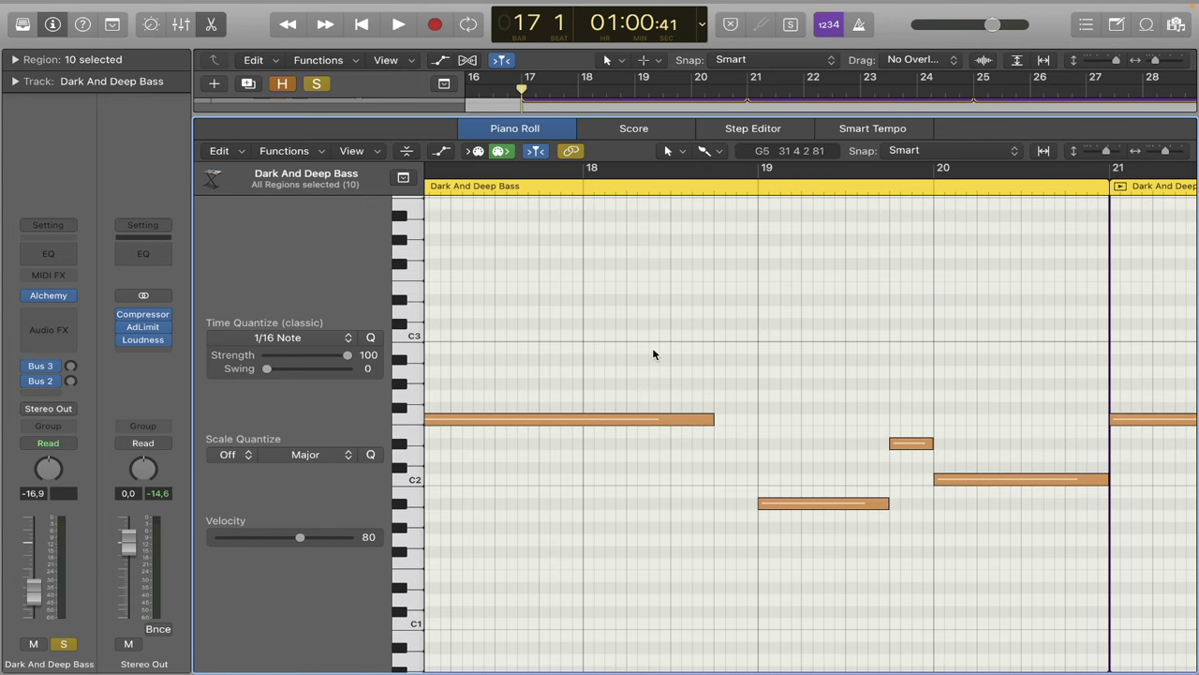
key("space")
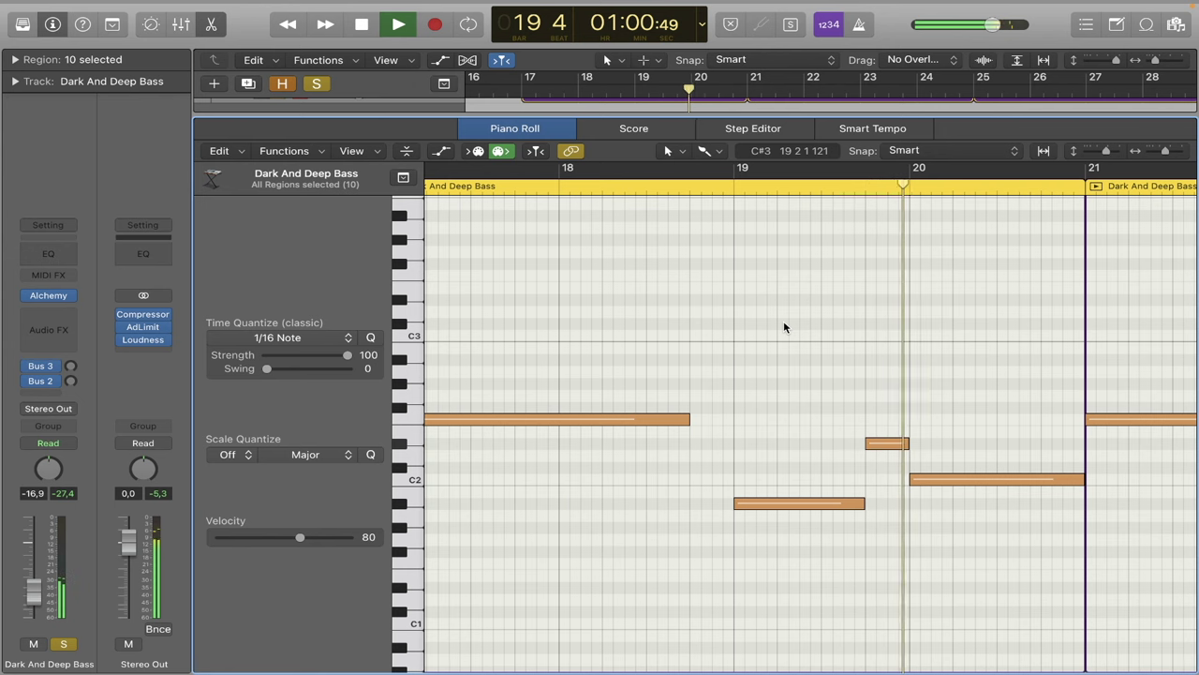
key("space")
Solo the organ, bounced piano, Flex Lead and Smart Strings tracks along with the bass and play them together from bar 17
key("p")
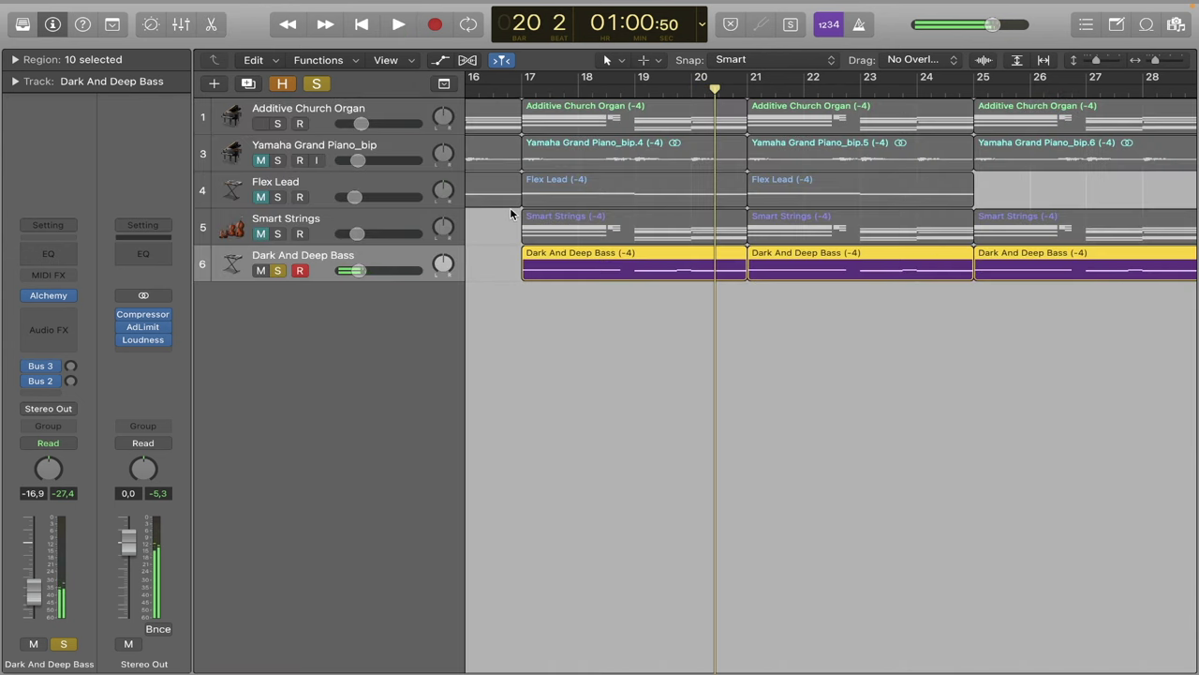
left_click_drag(279, 234, 281, 123)
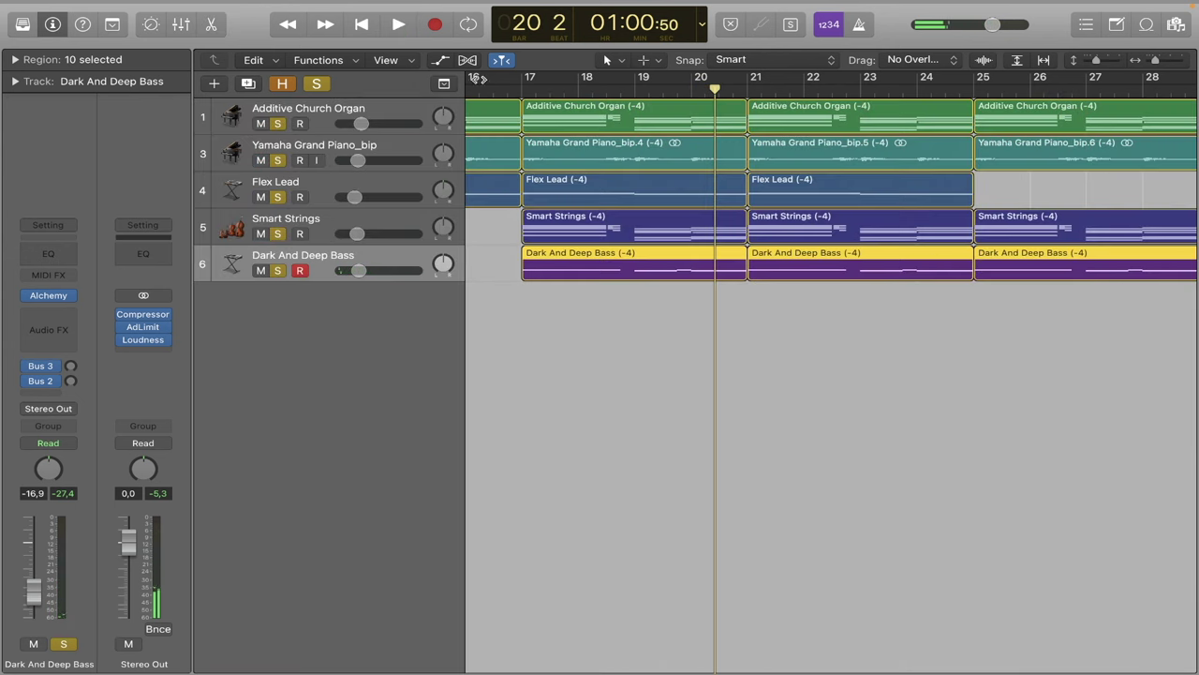
key("space")
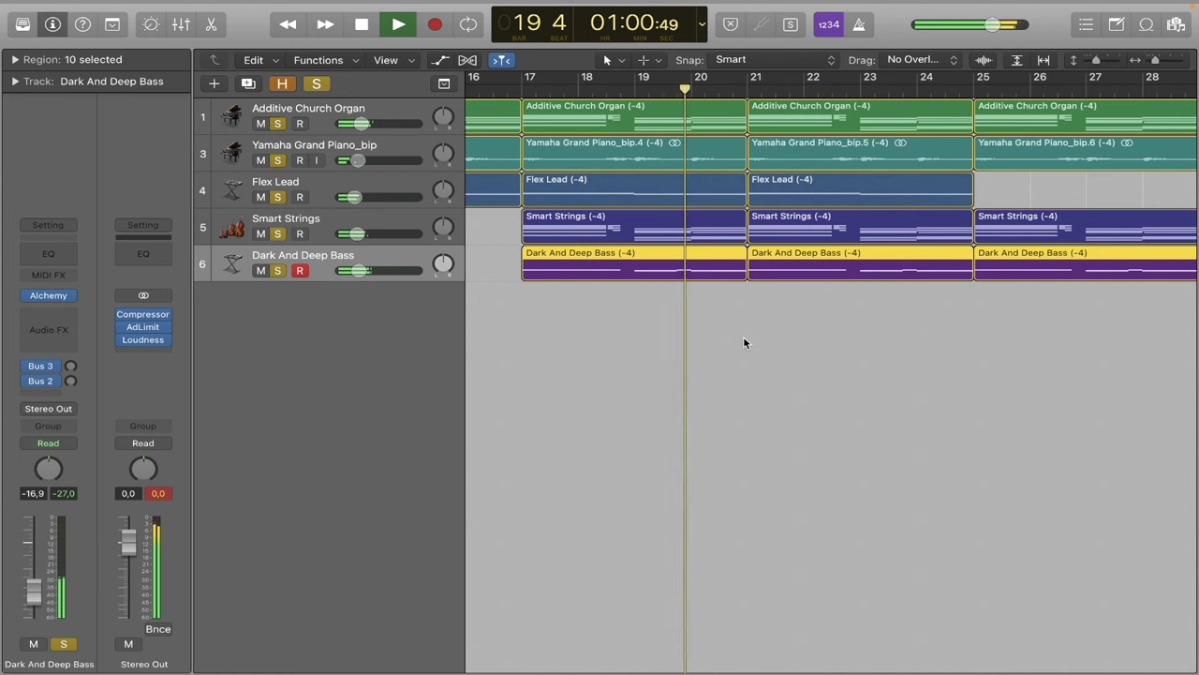
key("space")
Check the house analog hat region's note pattern in the Piano Roll with a short playback from bar 17
key("p")
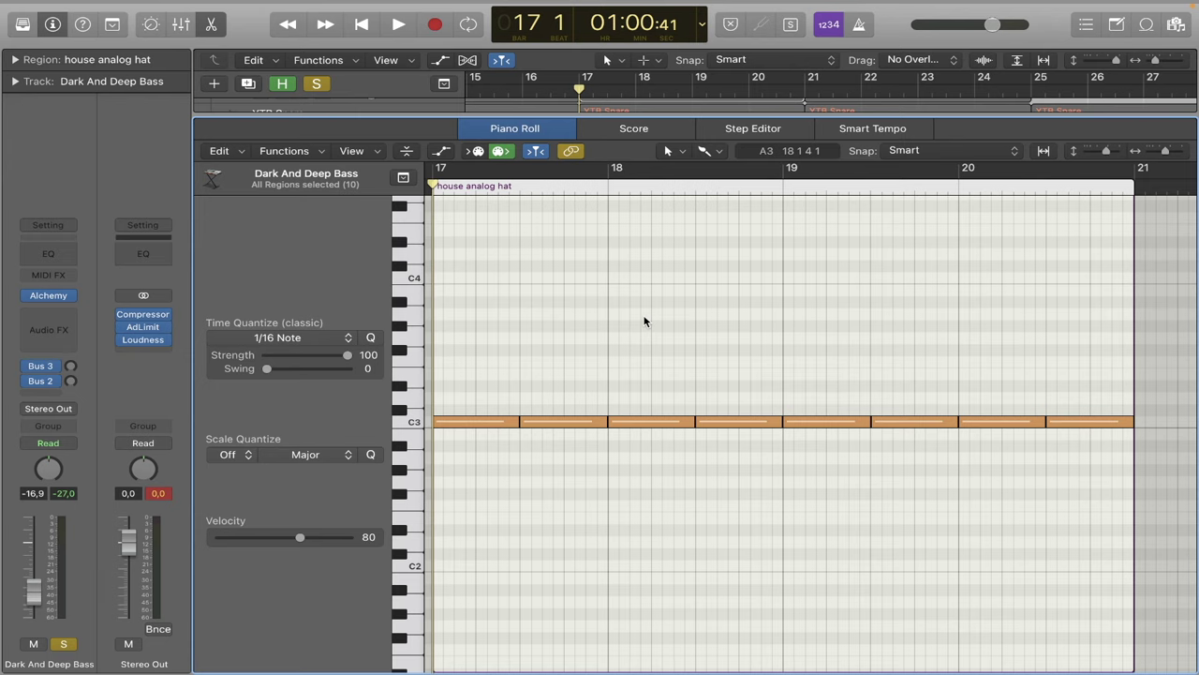
key("space")
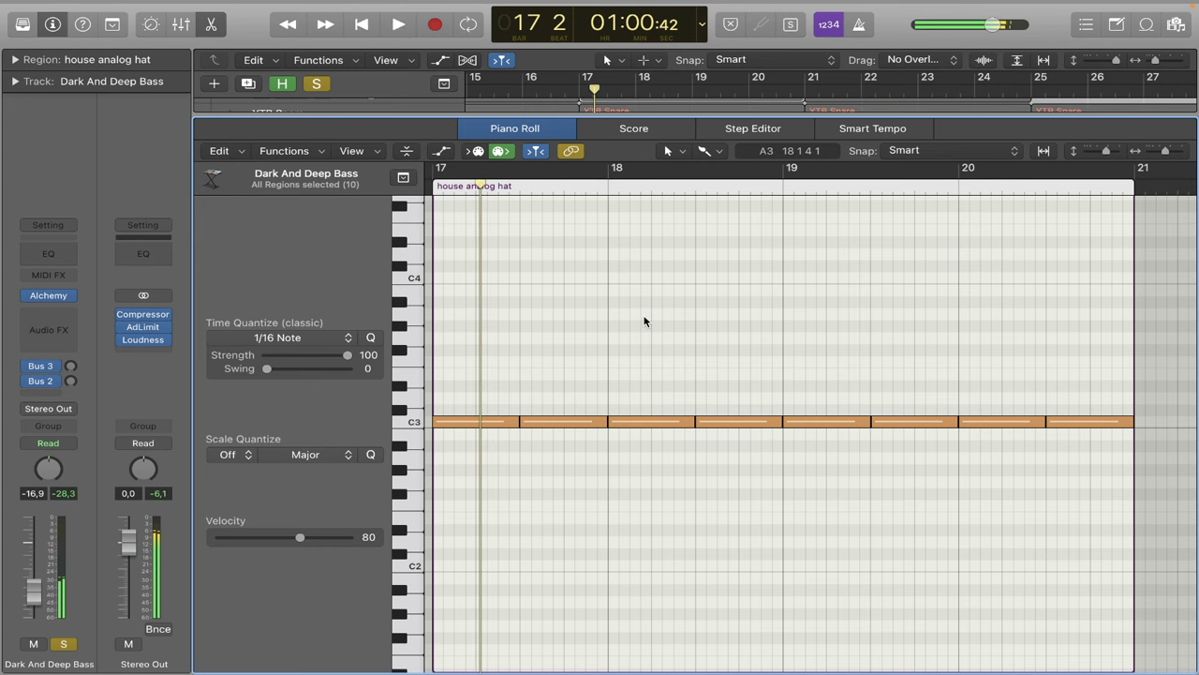
key("space")
key("p")
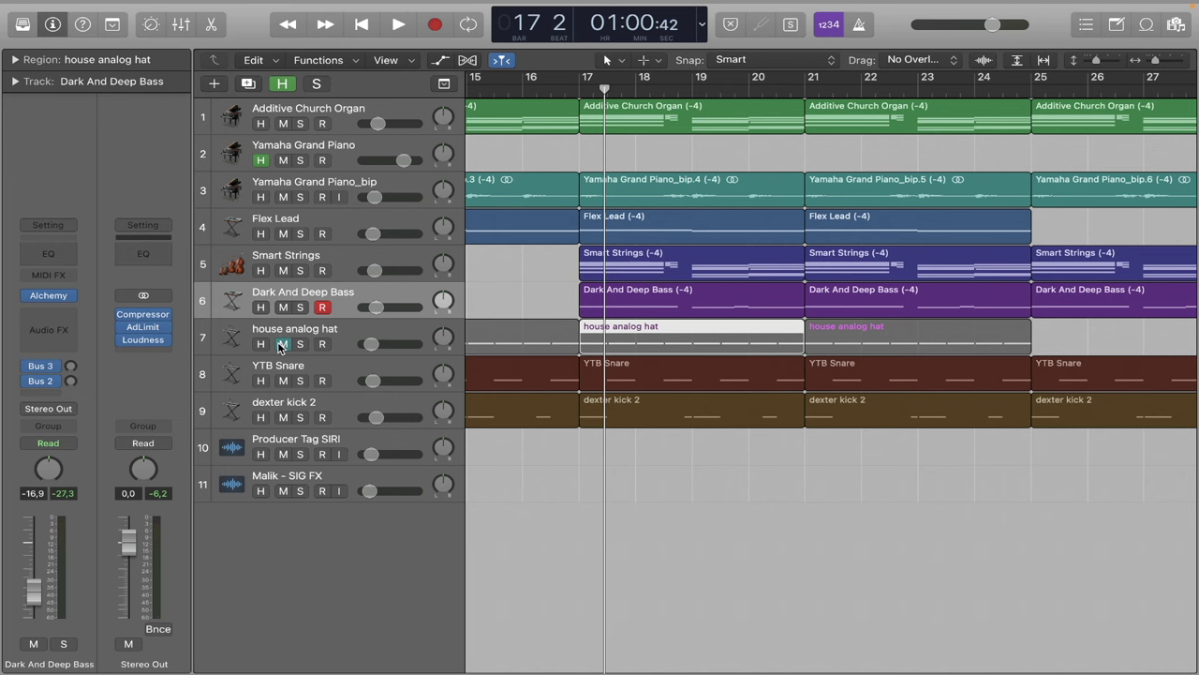
Unmute and solo the house analog hat track, open its bar 17 region in the Piano Roll and play it
left_click(282, 344)
left_click(574, 90)
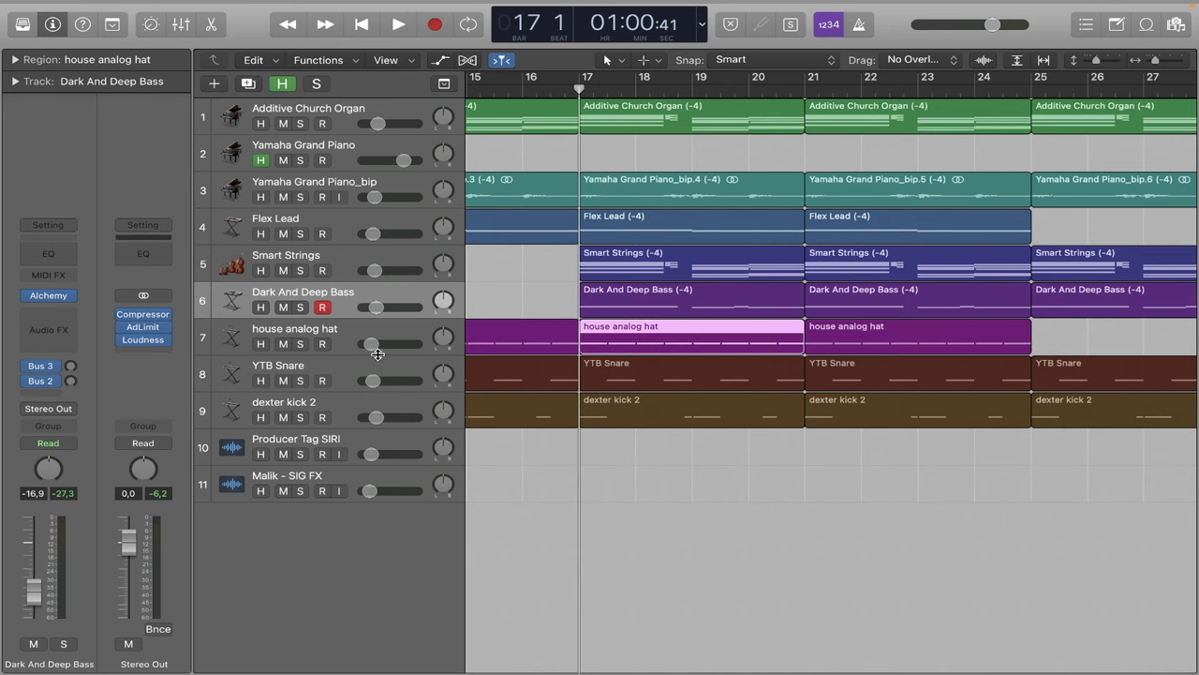
left_click(299, 346)
double_click(658, 328)
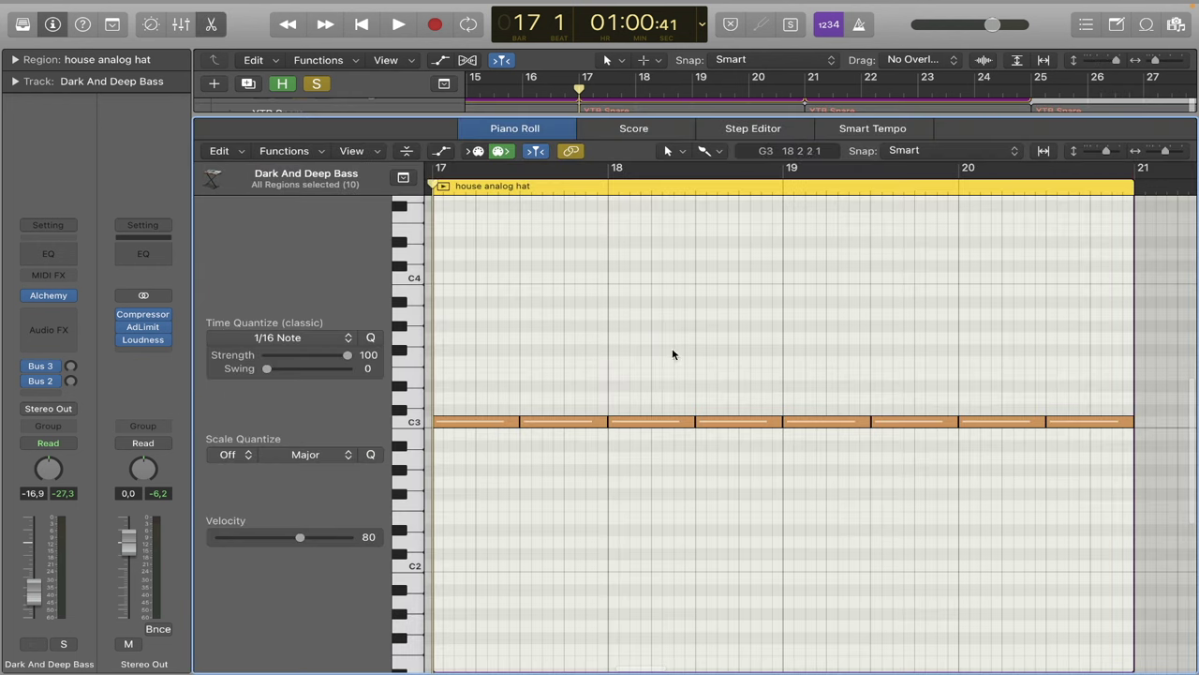
key("space")
key("space")
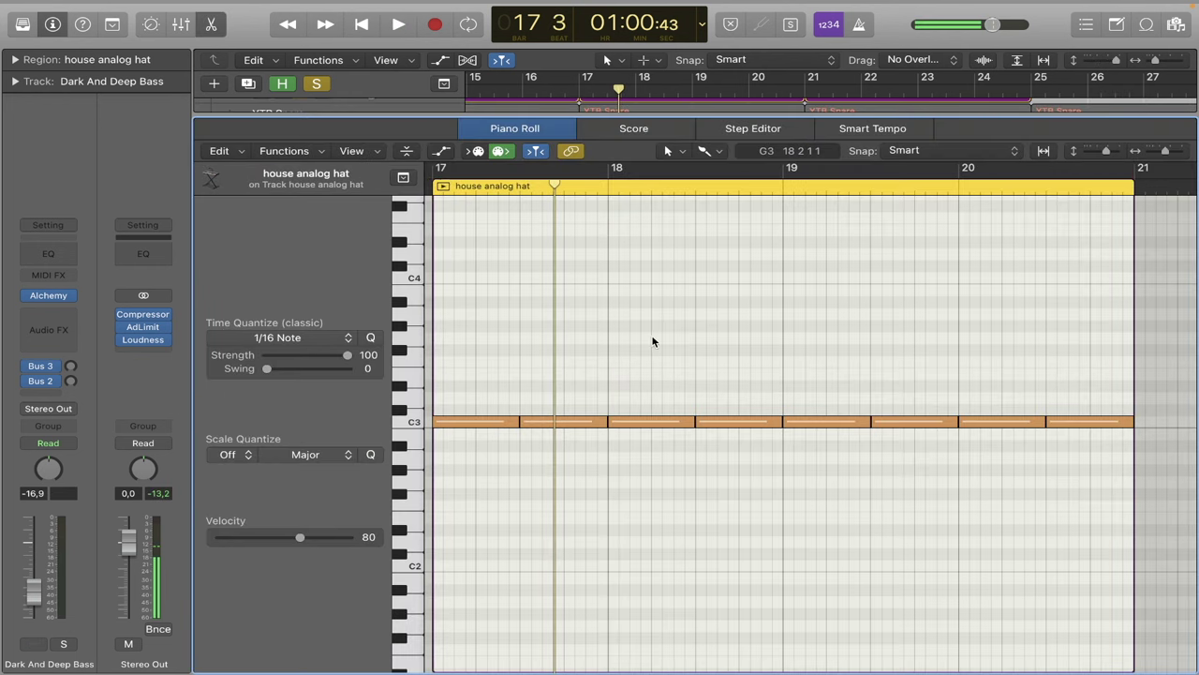
Solo YTB Snare alongside the hat, open its bar 17 region in the Piano Roll and play both
key("p")
left_click(300, 383)
double_click(609, 372)
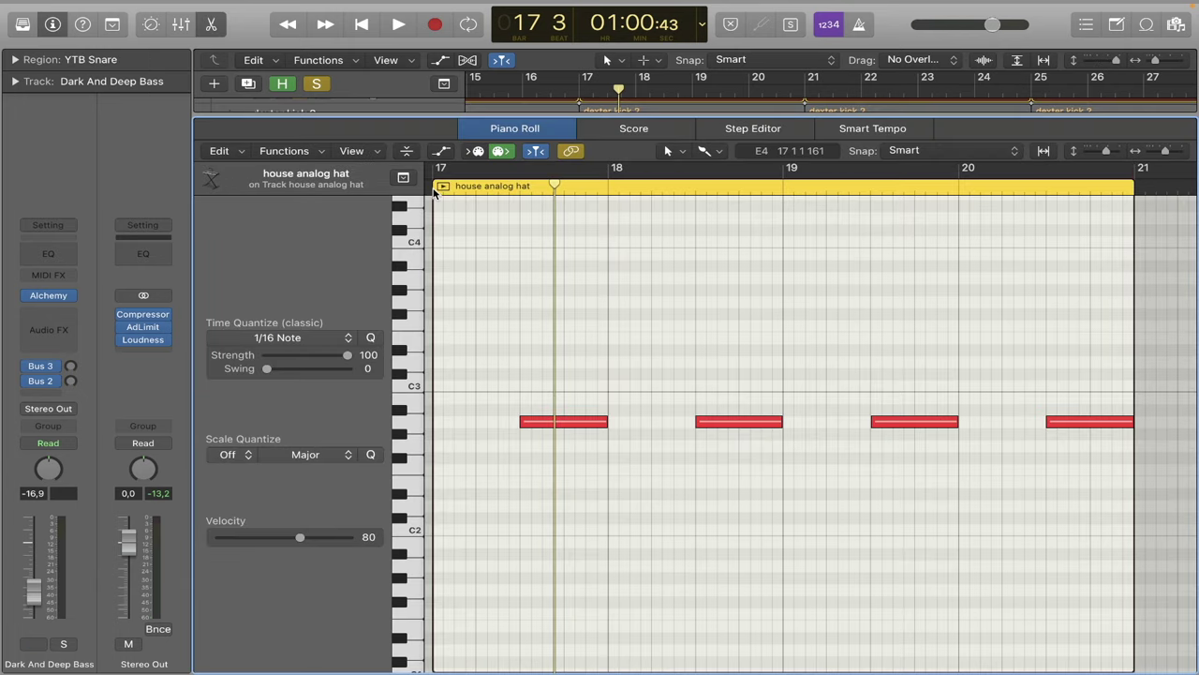
key("space")
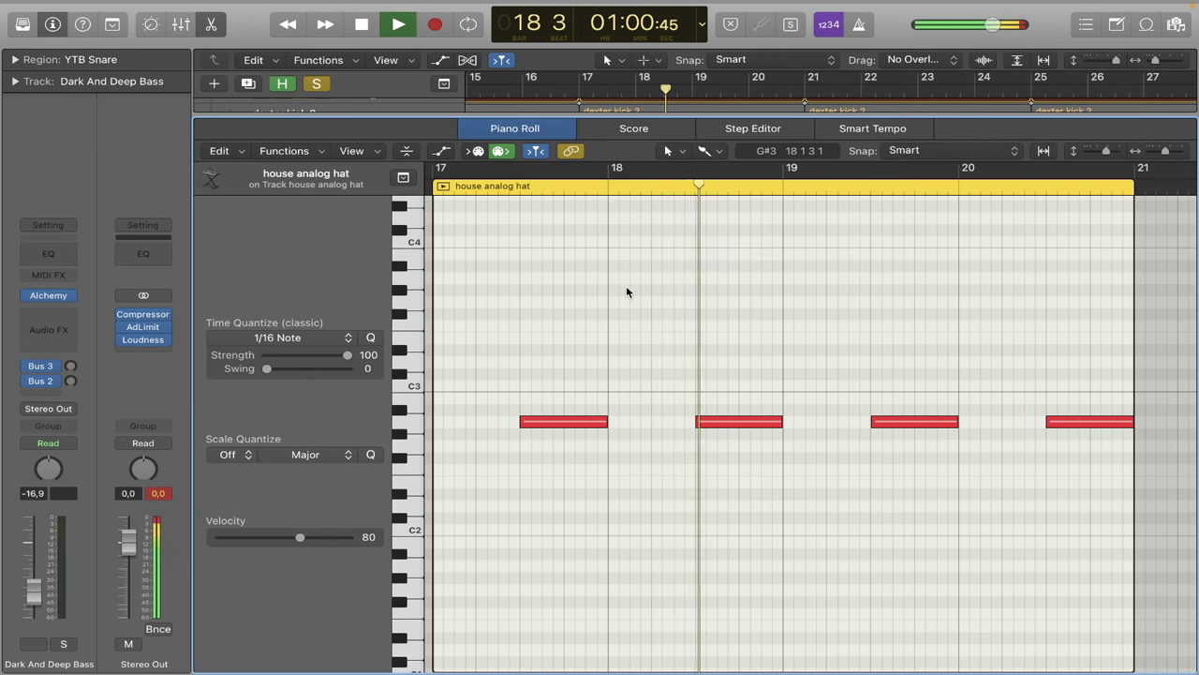
key("space")
Return to the arrangement, select the YTB Snare track and inspect the reverb channel behind its Bus 2 send
key("e")
left_click(341, 361)
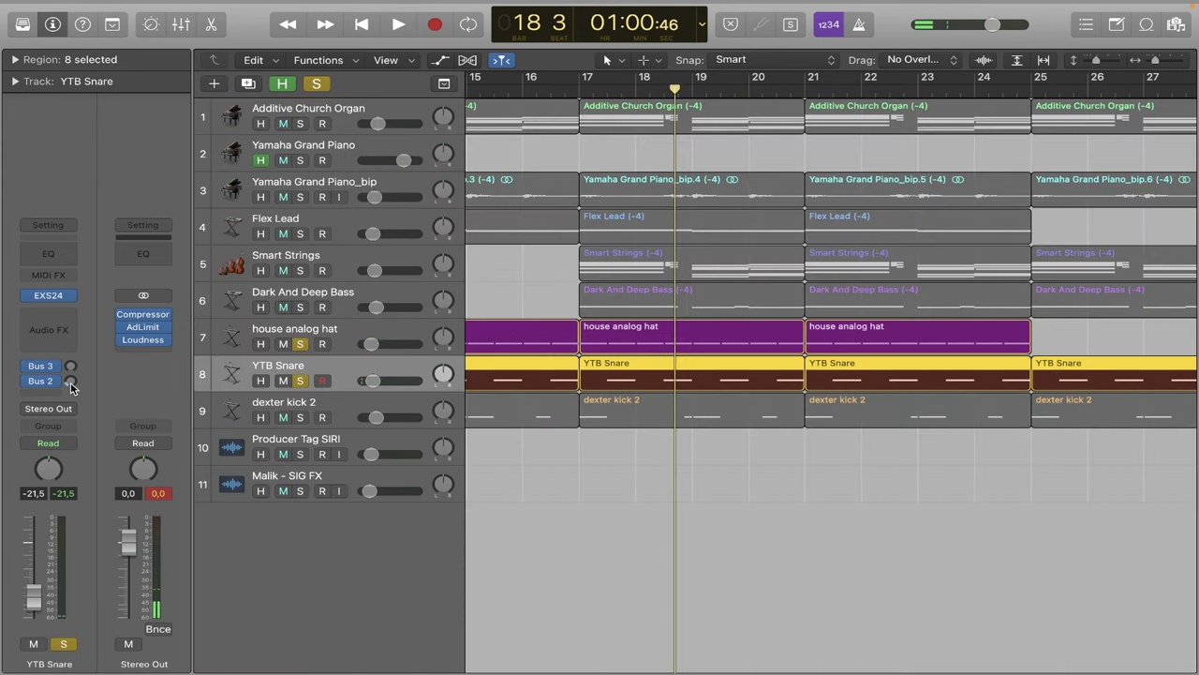
left_click(51, 381)
left_click(178, 349)
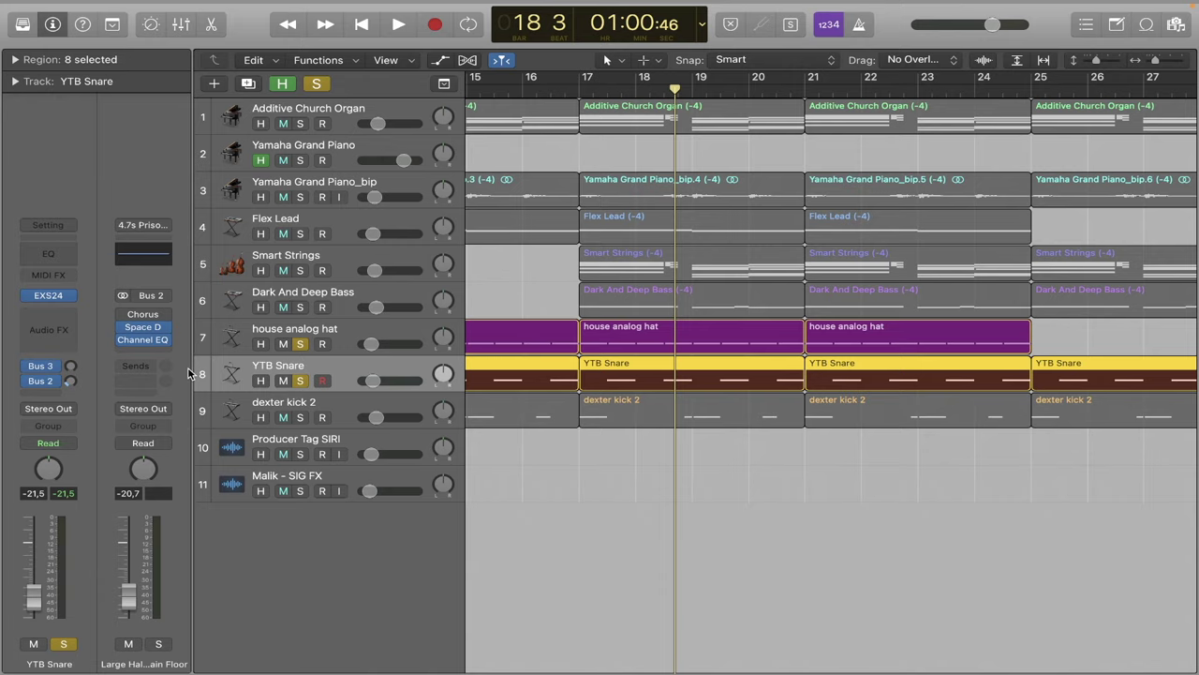
Solo dexter kick 2 together with YTB Snare and the hat, and set the playhead to bar 17 for playback
left_click(301, 381)
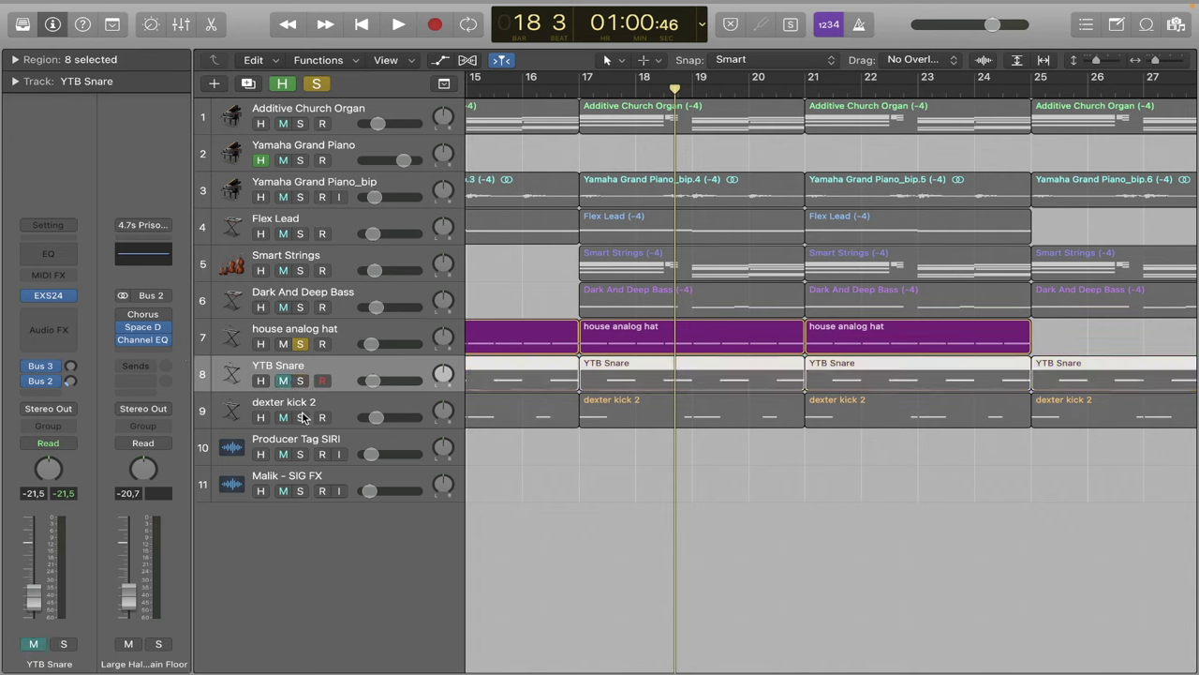
left_click(300, 418)
left_click(300, 381)
left_click(579, 86)
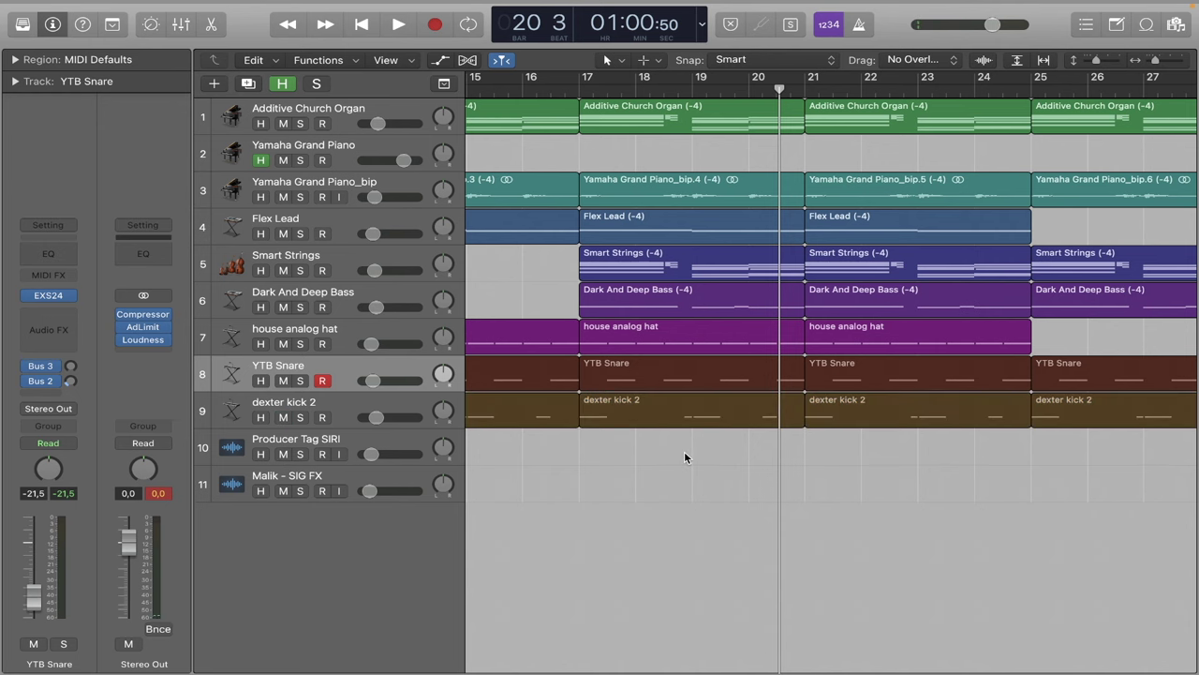
Move the playhead to the project start, solo the Malik - SIG FX track and play it
key("Return")
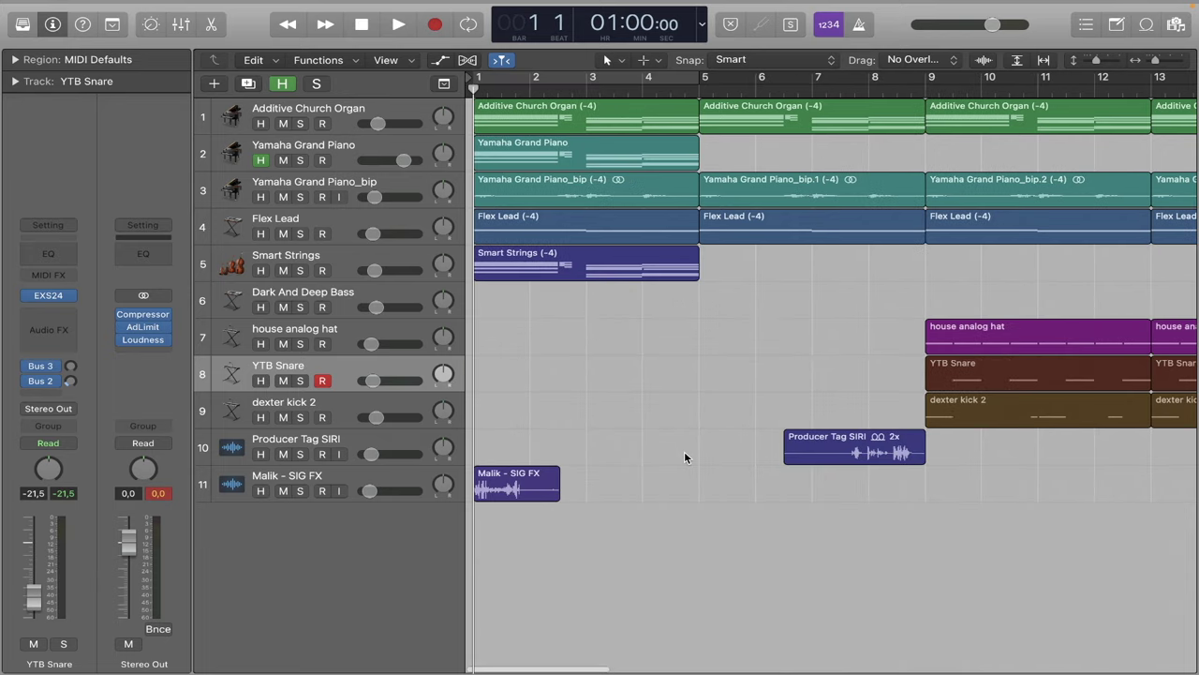
key("z")
key("z")
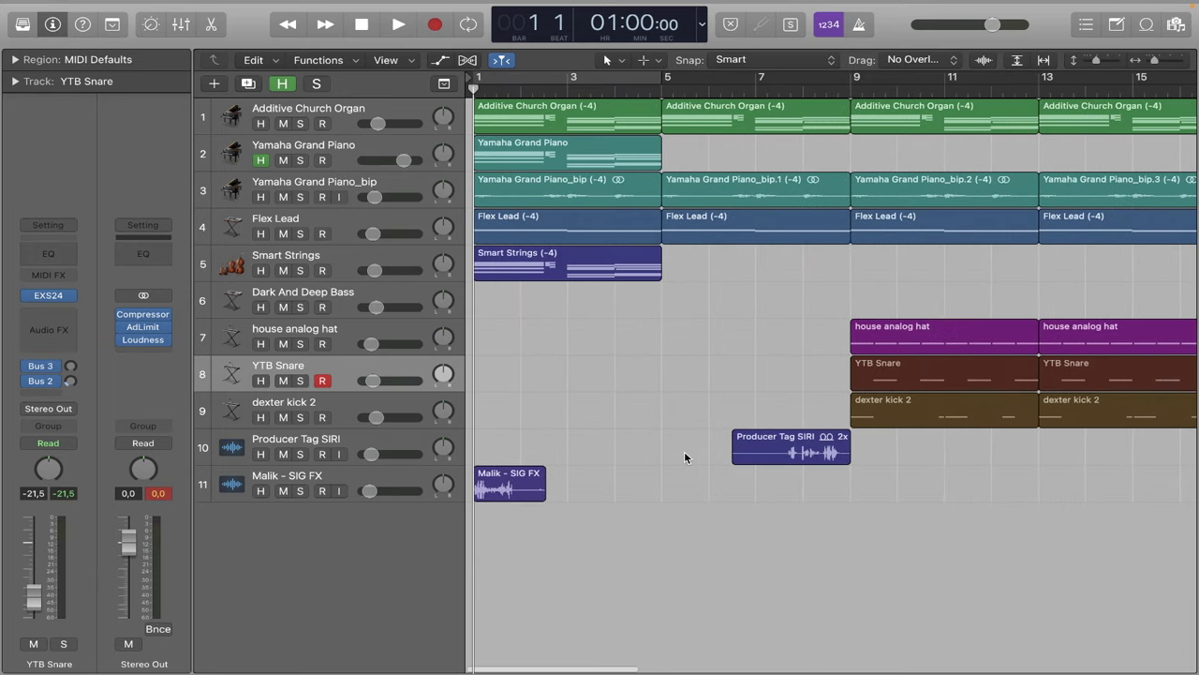
left_click(299, 491)
key("space")
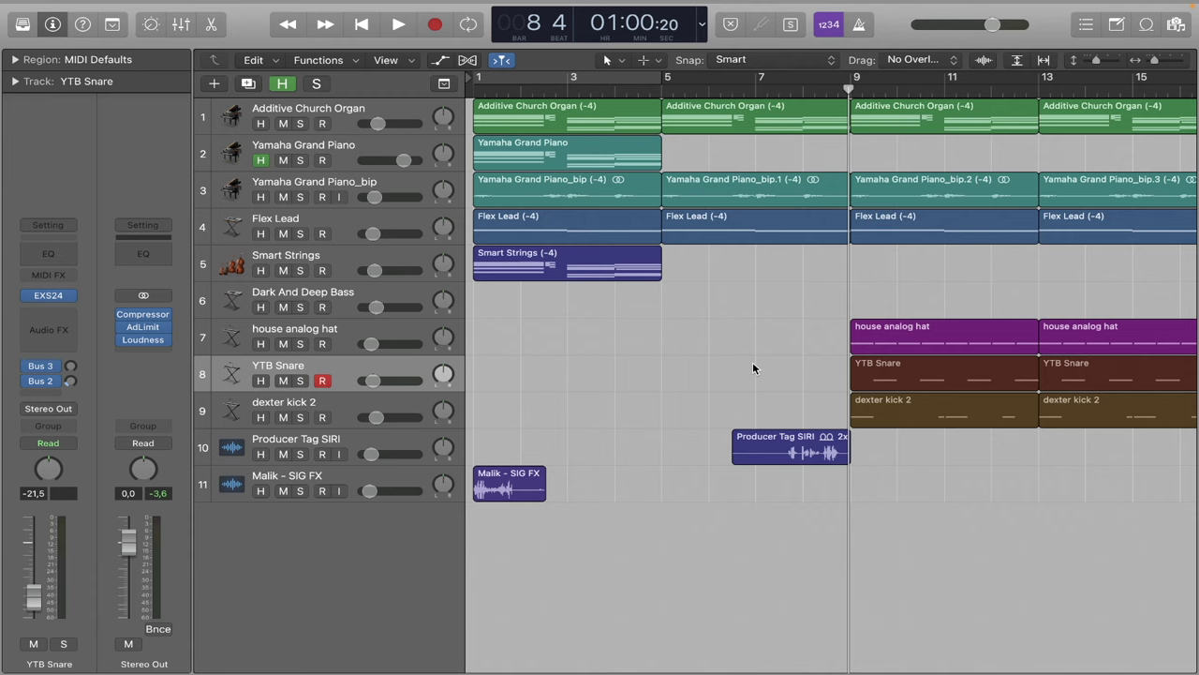
Play the full arrangement briefly from the project start
key("Return")
key("space")
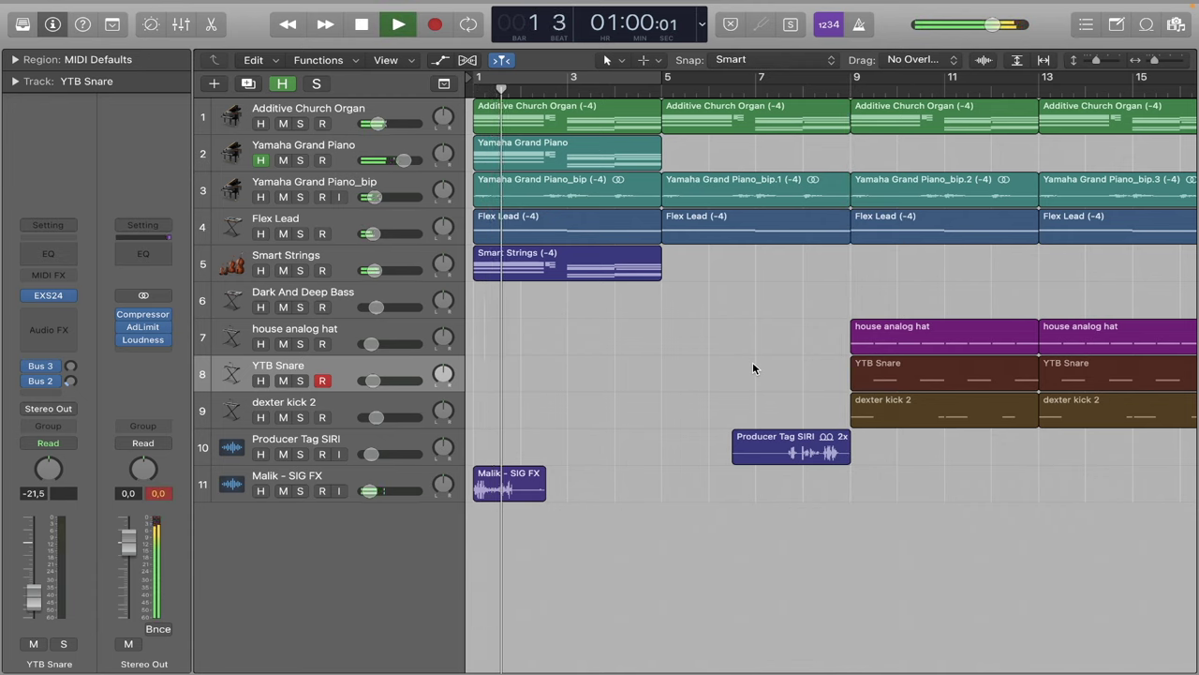
key("space")
Hide the Yamaha Grand Piano track that is flagged for hiding and continue playing the arrangement
key("h")
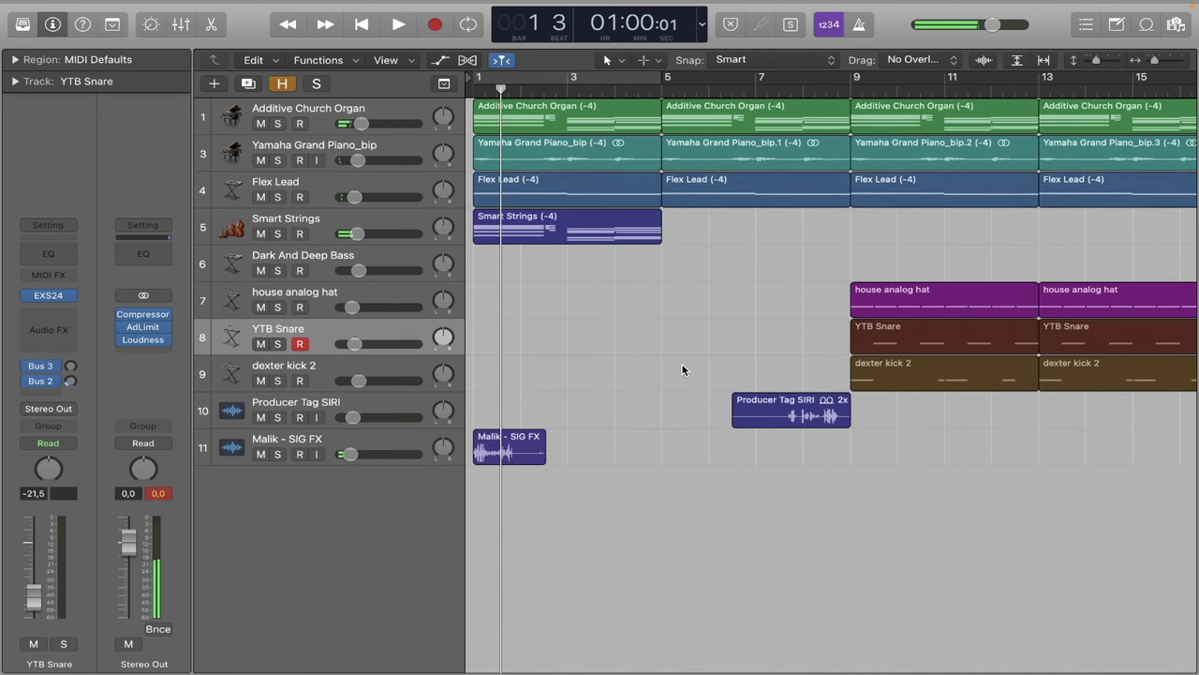
key("h")
key("h")
key("space")
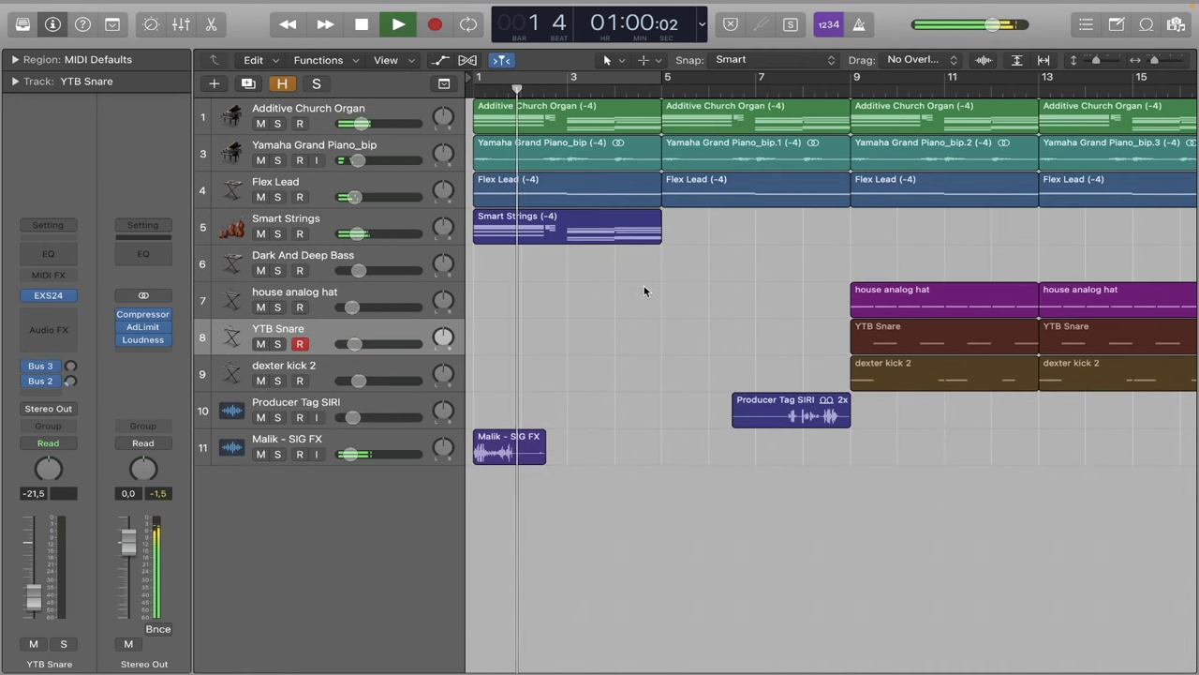
key("space")
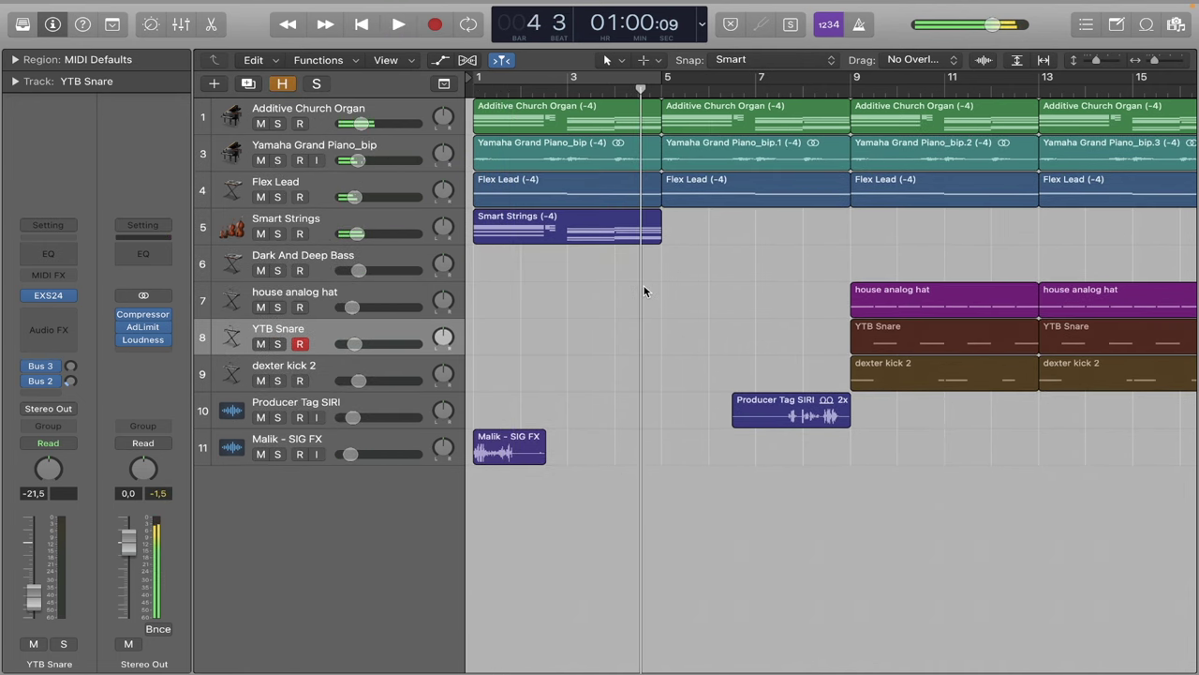
Open the Compressor on the Stereo Out channel, move its window aside and briefly view the mixer
left_click(145, 314)
left_click_drag(502, 35, 618, 58)
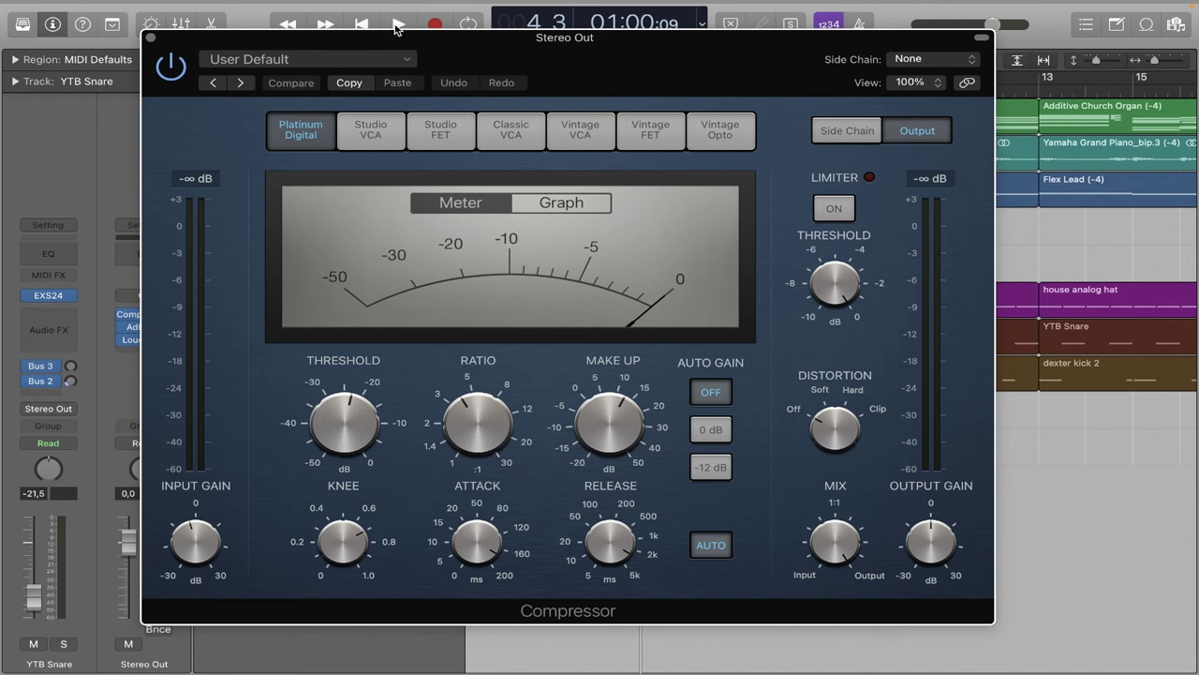
left_click_drag(408, 39, 795, 135)
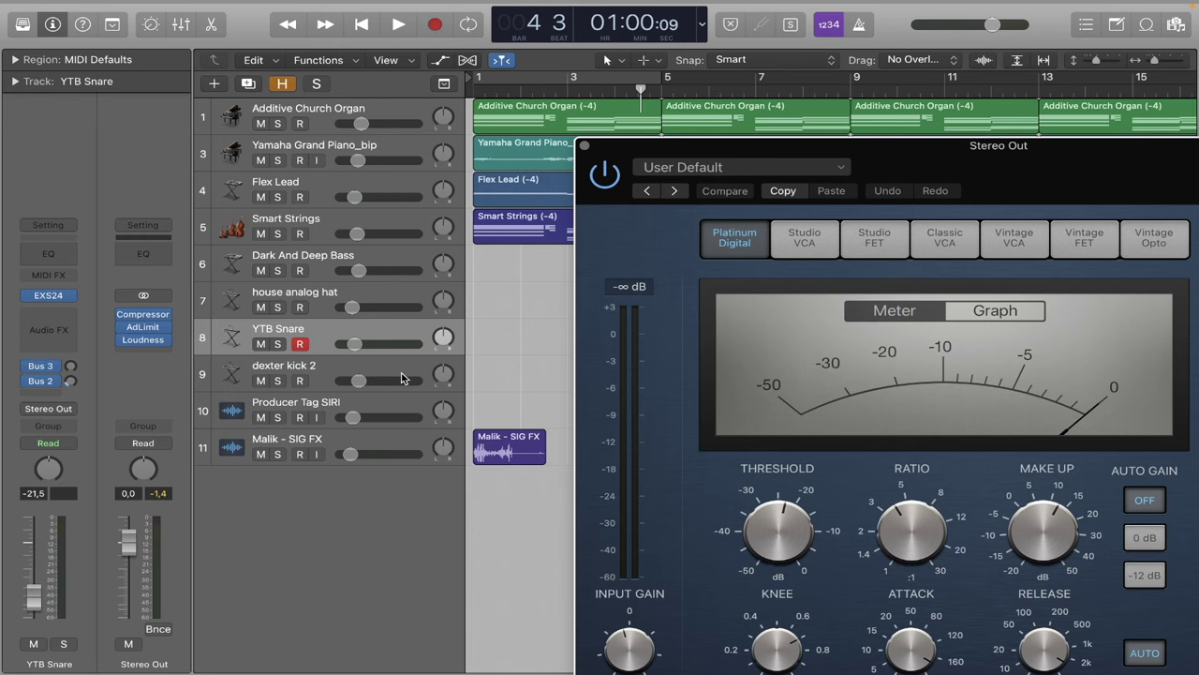
key("x")
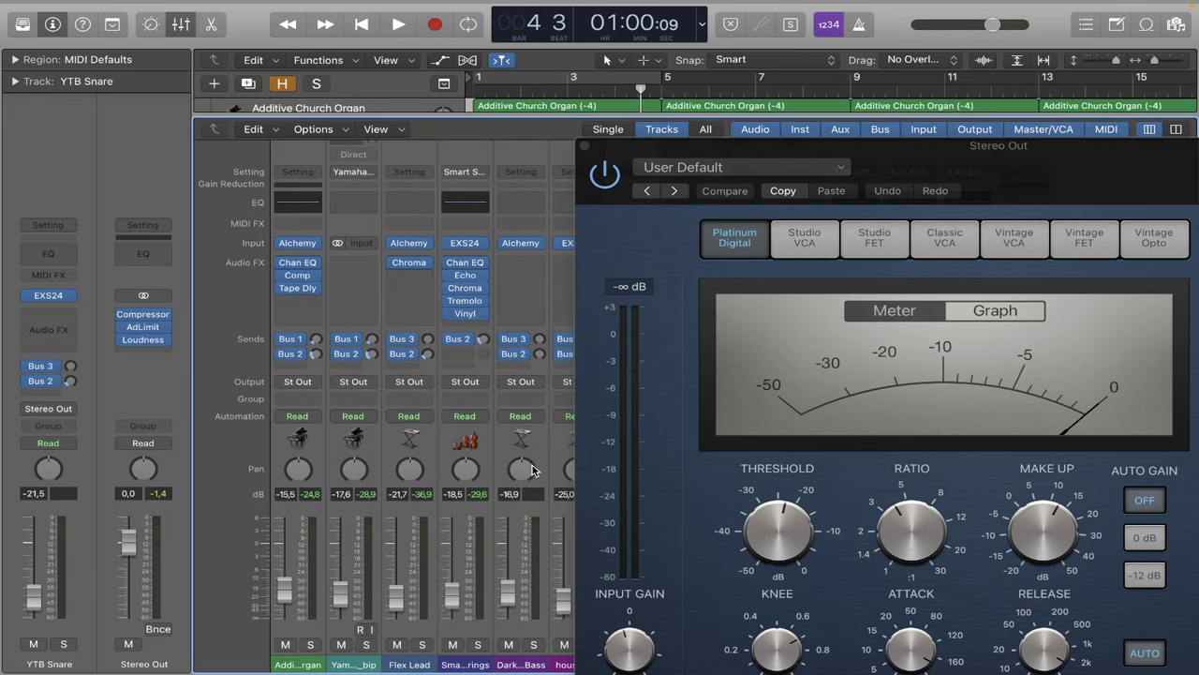
key("x")
Review the Stereo Out compressor's ratio, threshold, attack and release settings, and close the plug-in window
left_click_drag(1025, 165, 631, 58)
mouse_move(506, 409)
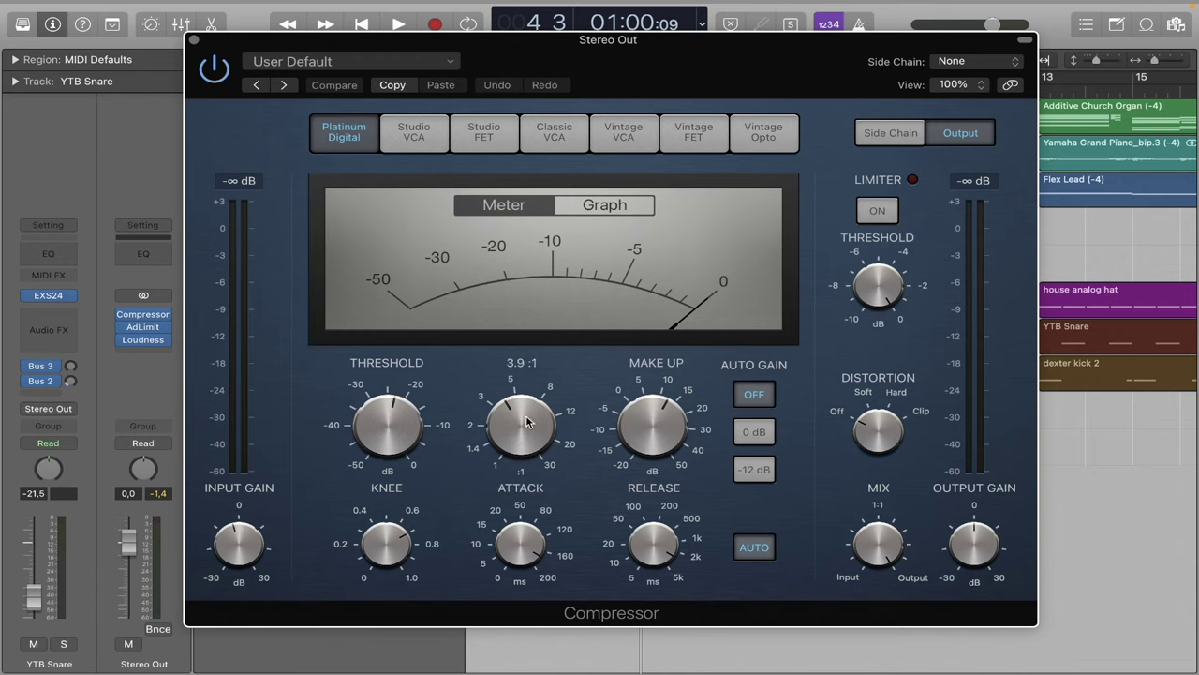
mouse_move(389, 472)
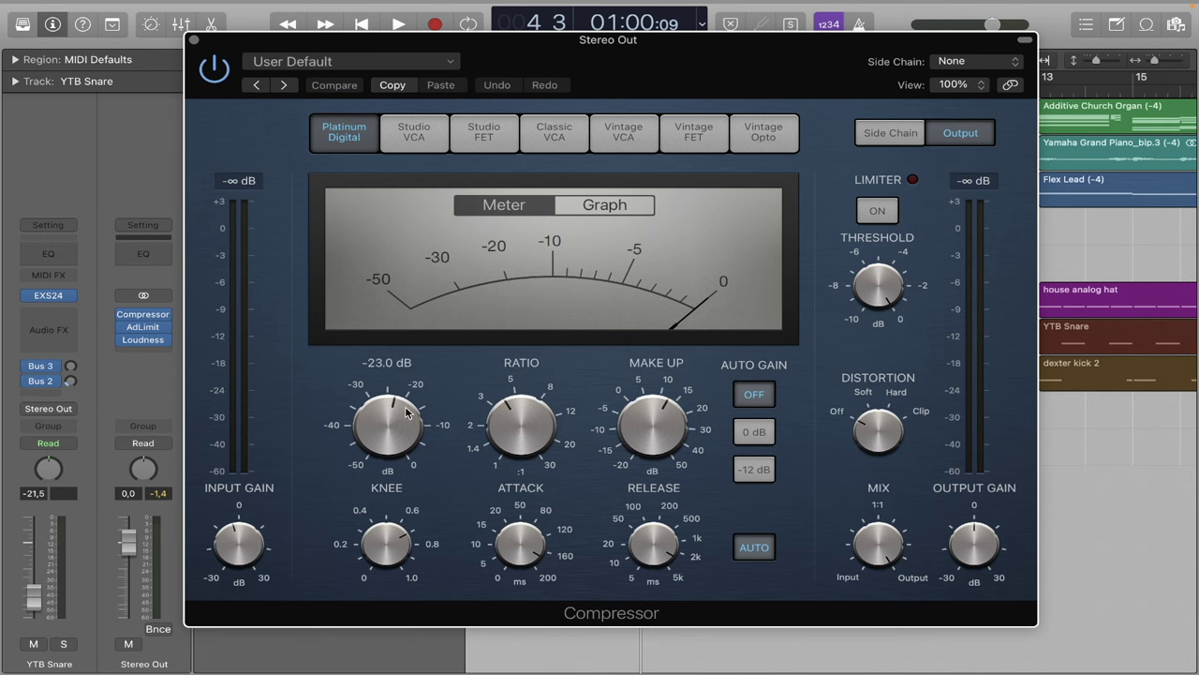
mouse_move(531, 551)
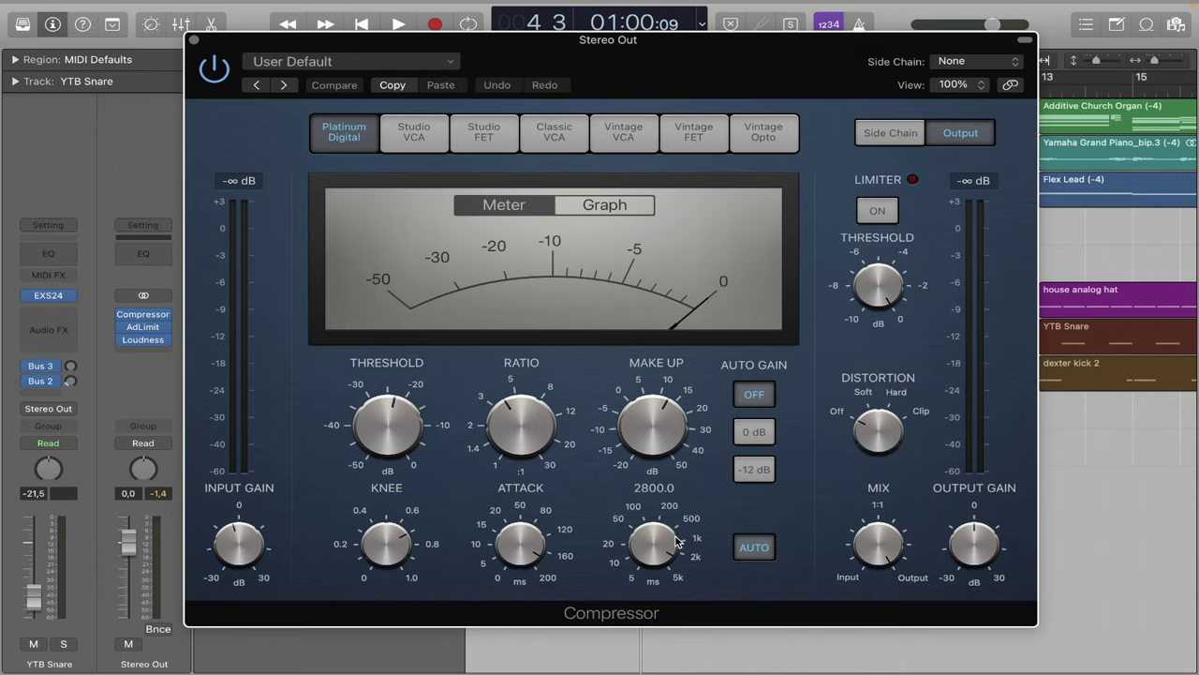
mouse_move(685, 529)
left_click(196, 40)
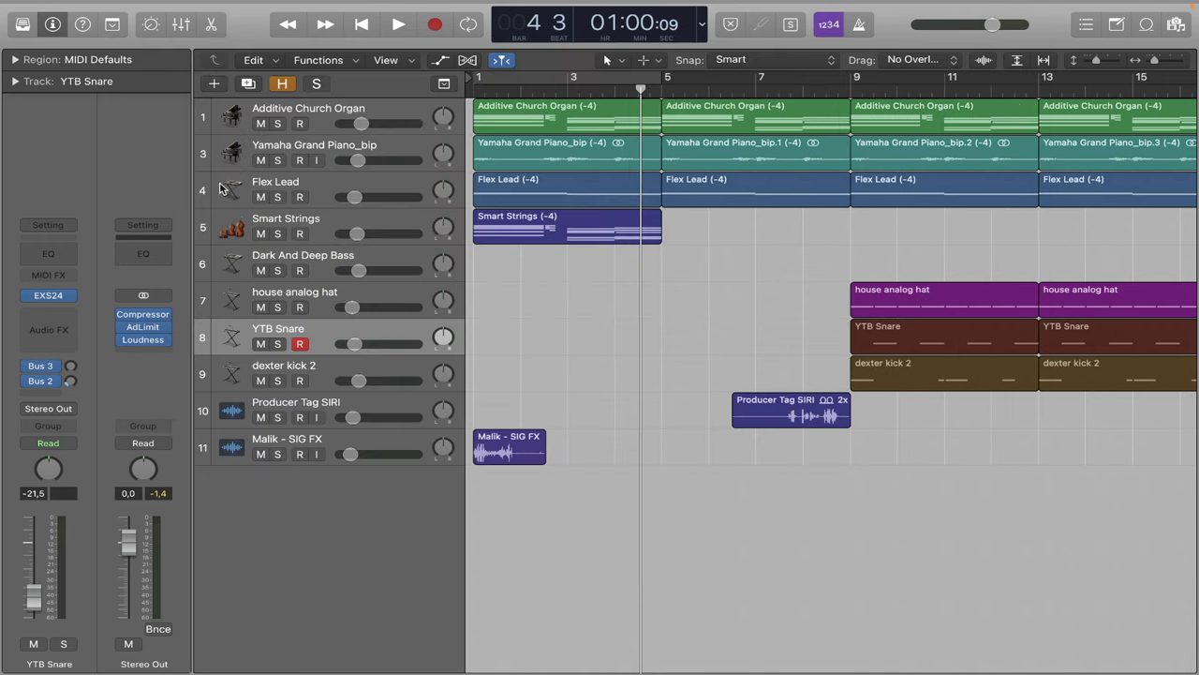
View the Stereo Out's AdLimit plug-in, close it, and open the Loudness Meter while playing the arrangement
left_click(143, 330)
left_click(47, 53)
left_click(145, 341)
key("space")
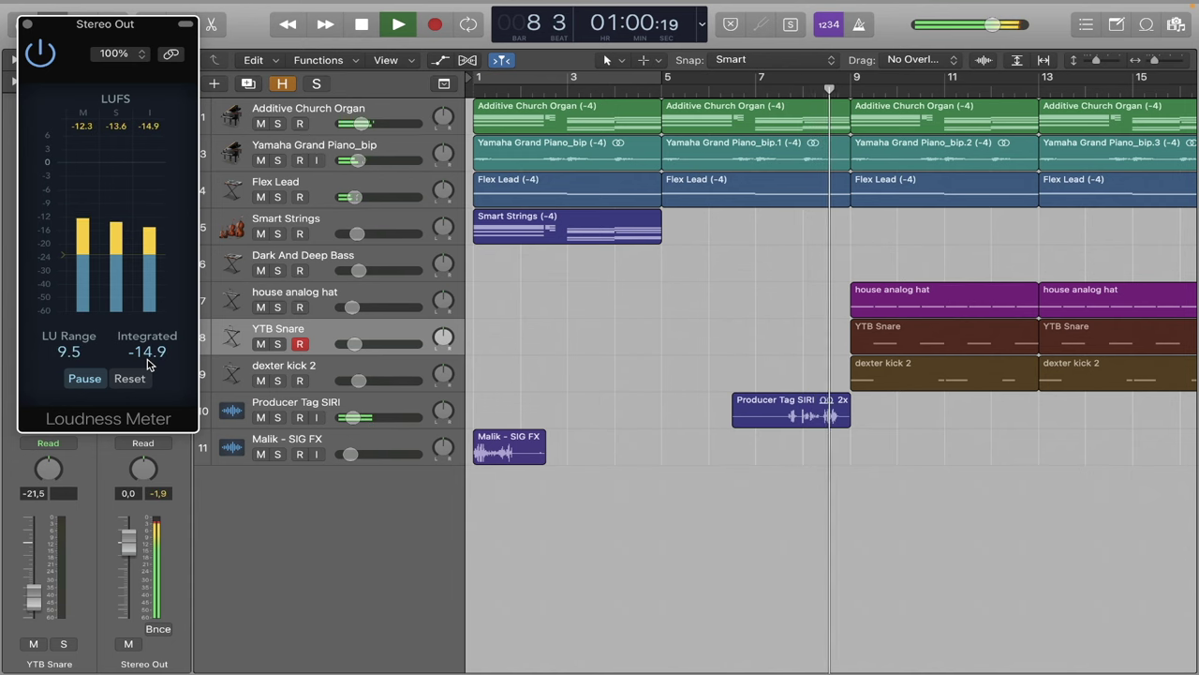
Play the arrangement from bar 17 to check its loudness, stop playback and close the Loudness Meter
scroll(520, 336, "right", 7)
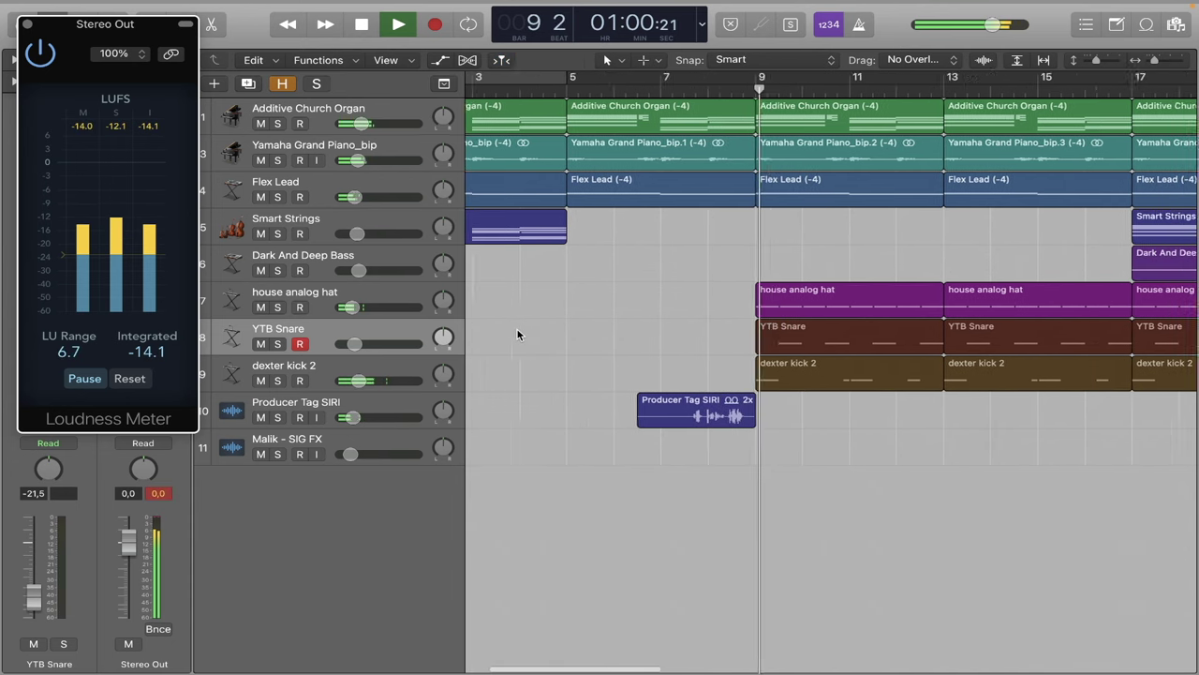
scroll(520, 336, "right", 8)
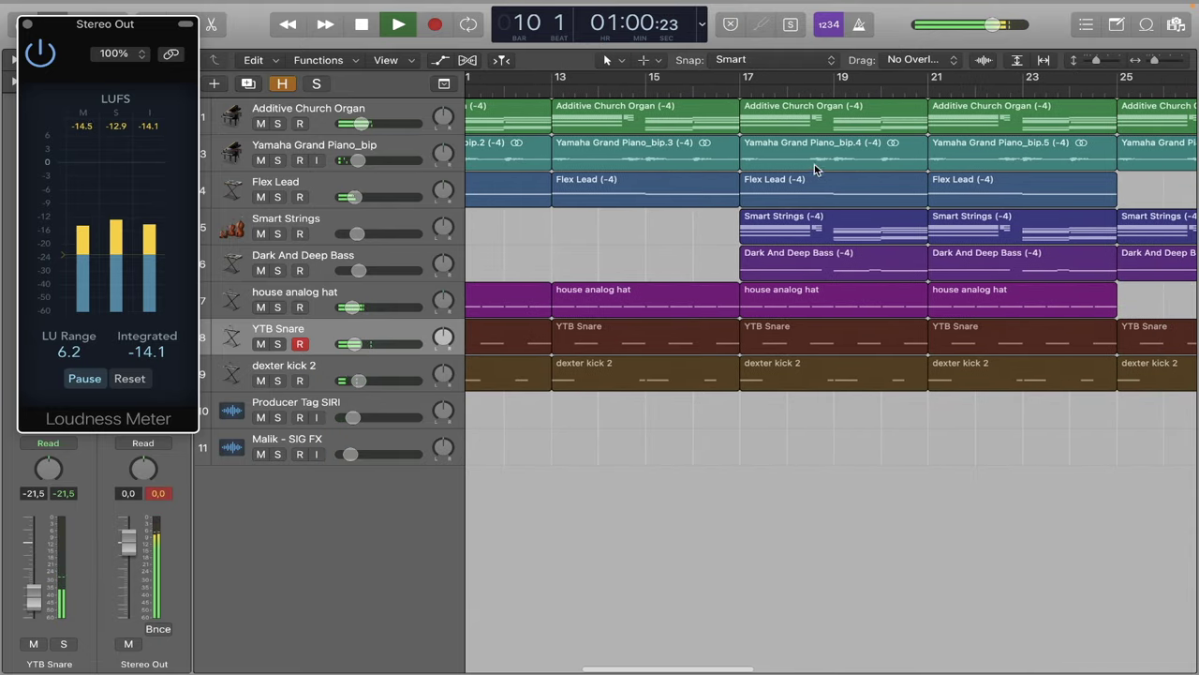
left_click(737, 94)
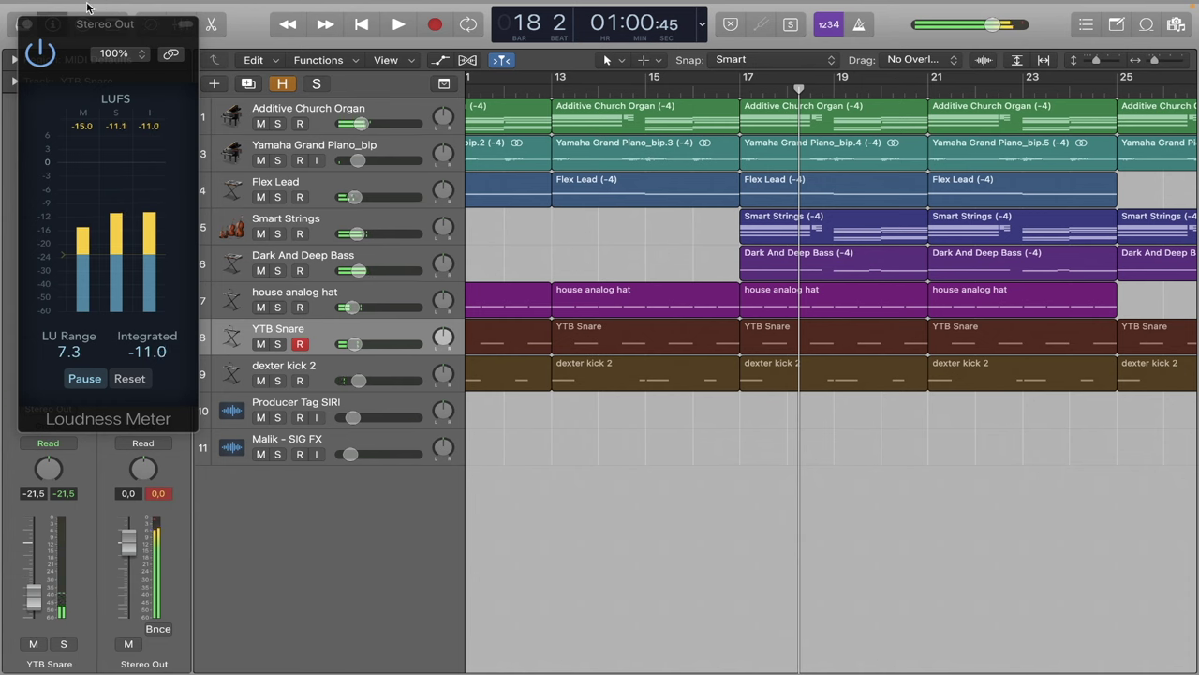
left_click(27, 23)
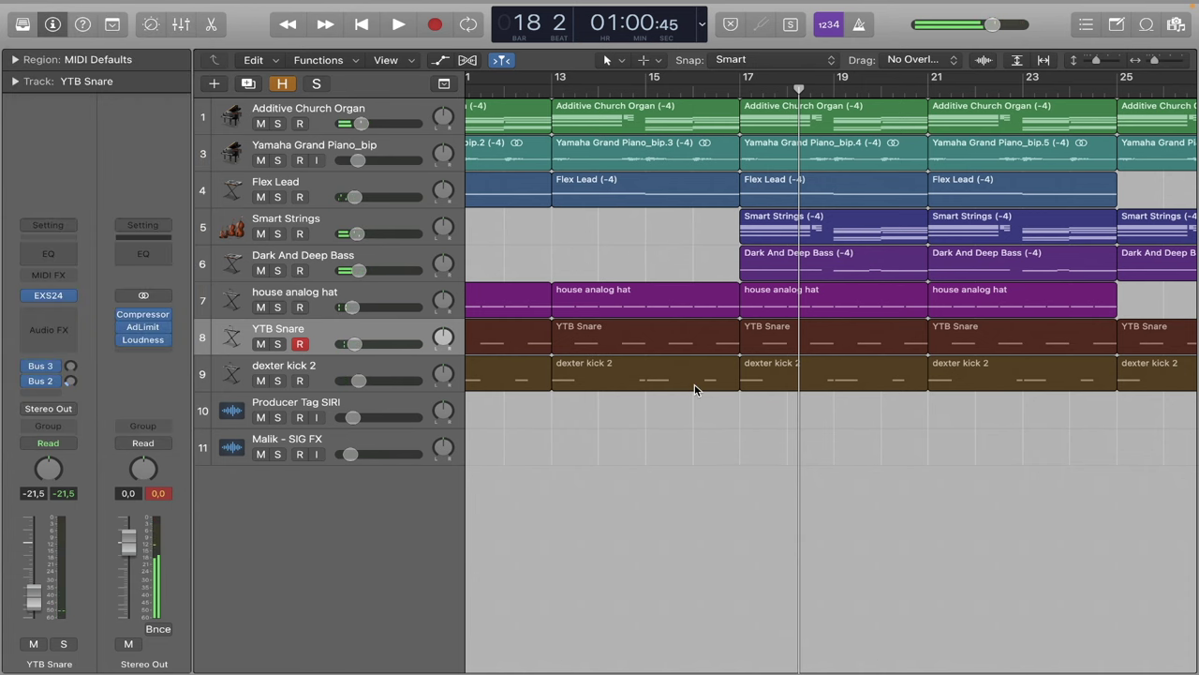